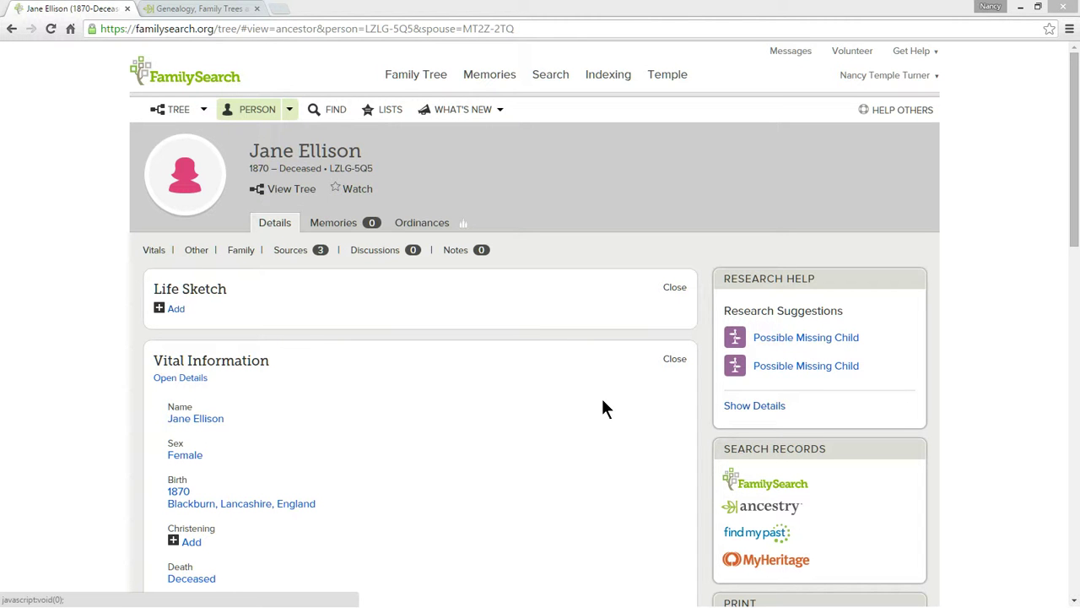
Step: Review the census sources already attached to the ancestor's person page
click(297, 253)
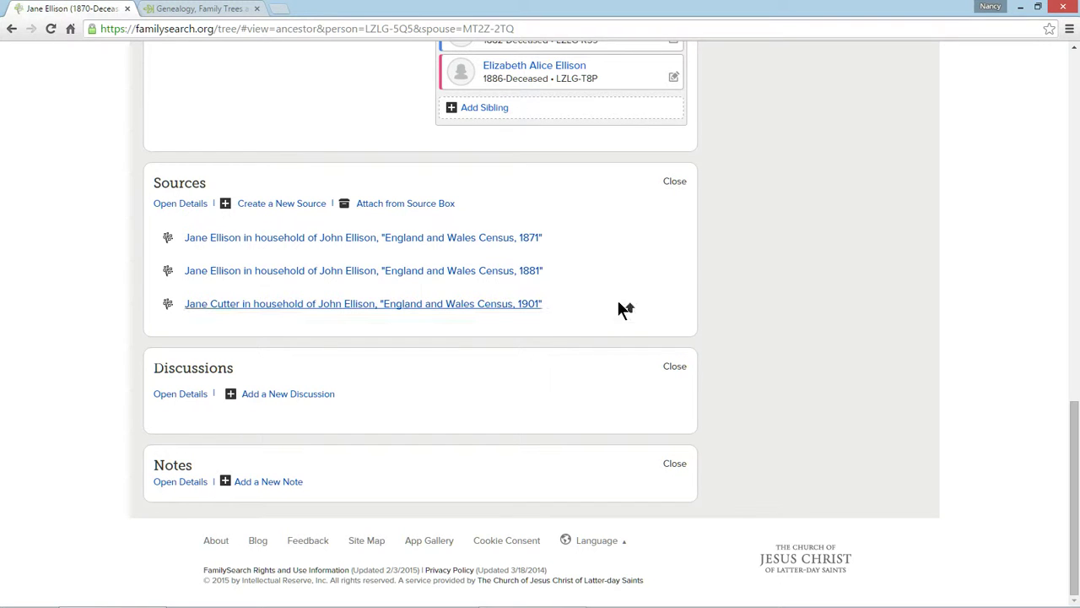
scroll(631, 308, up, 10)
scroll(632, 308, up, 4)
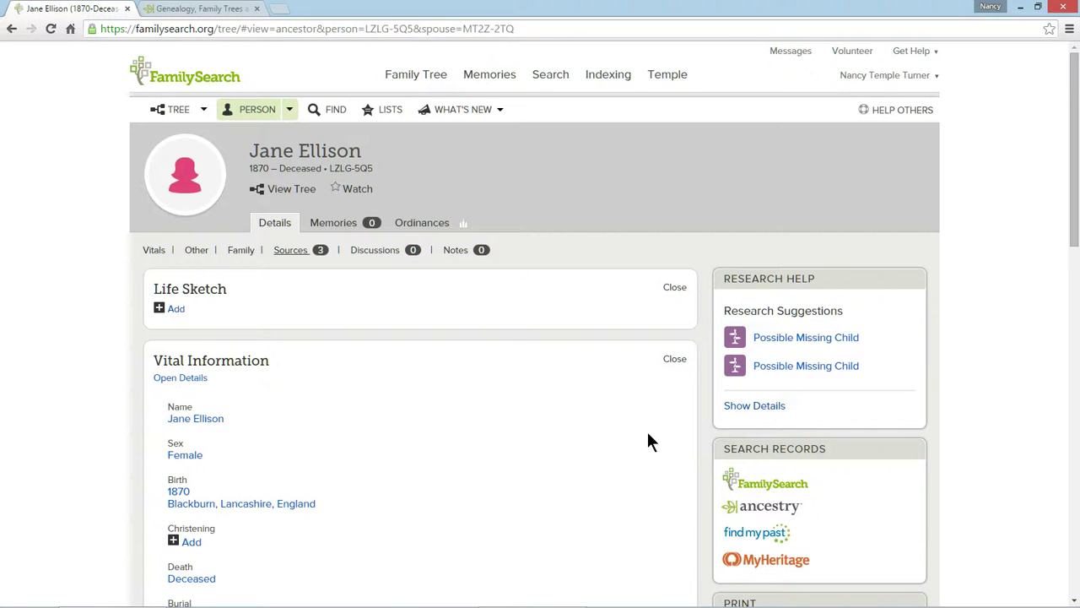
Step: Search FamilySearch historical records for the ancestor, starting from the person page
scroll(648, 436, down, 1)
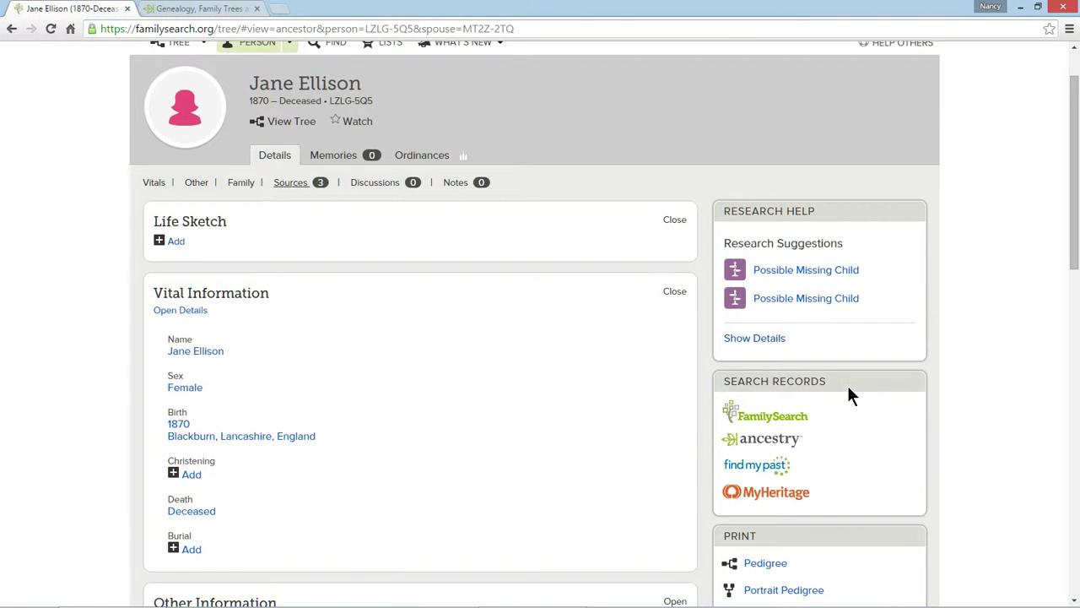
scroll(848, 390, down, 1)
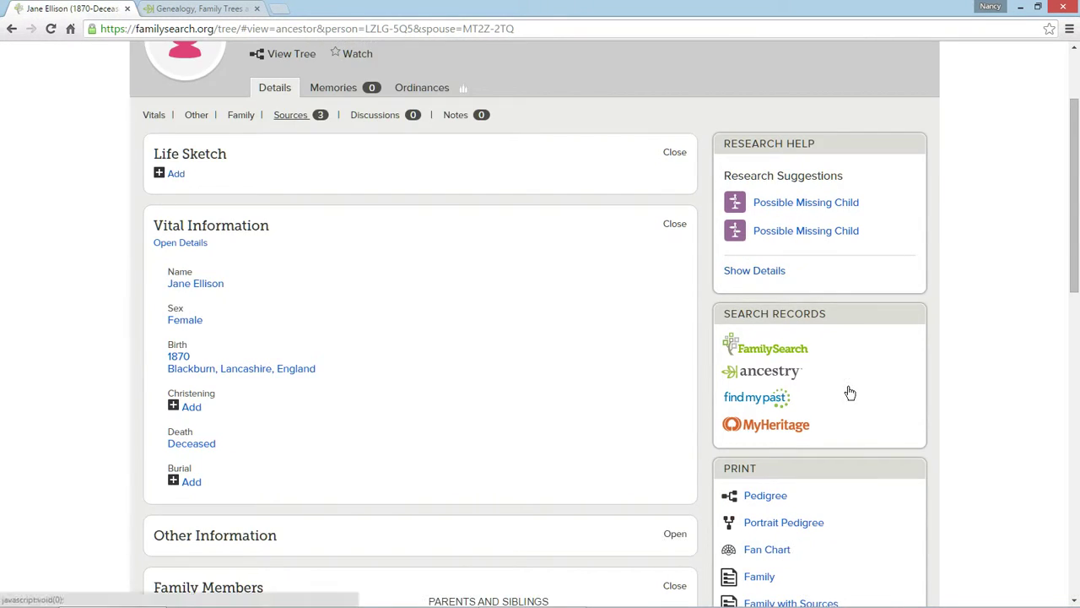
click(760, 351)
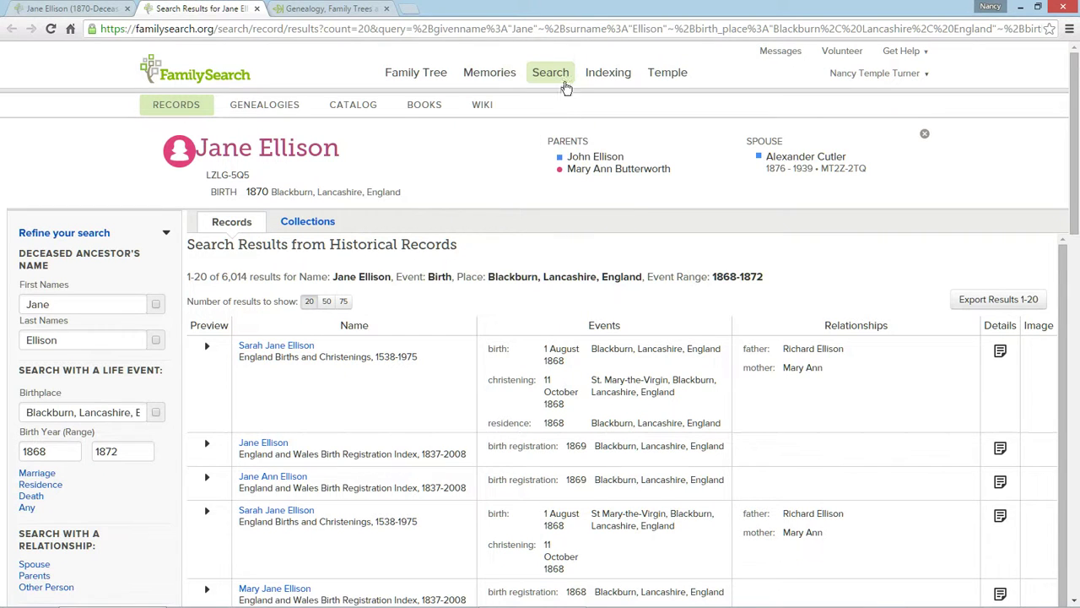
mouse_move(558, 81)
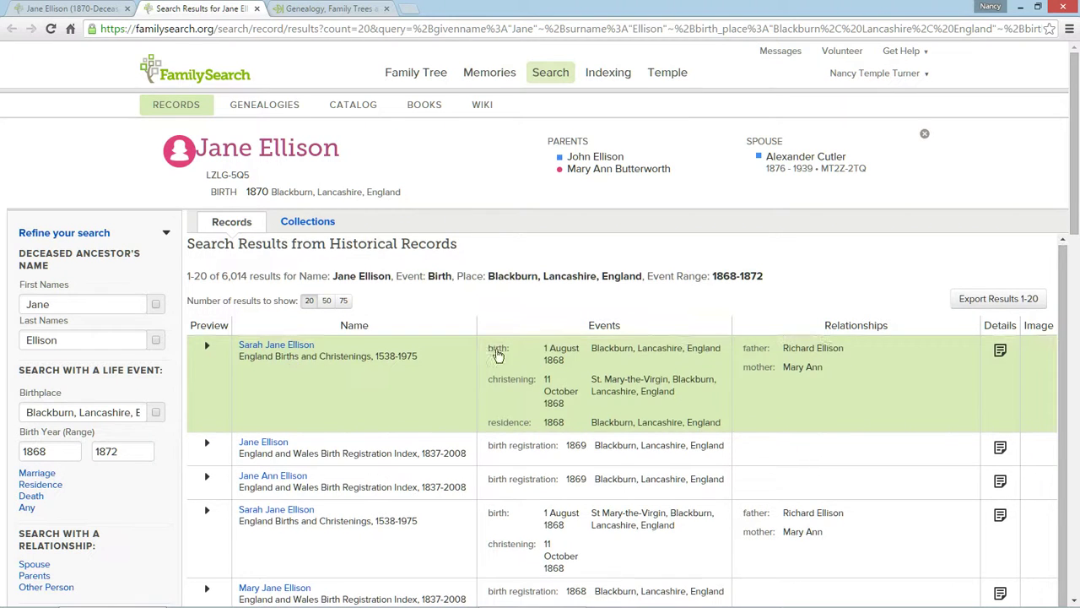
Step: Preview the first 1869 result from the England and Wales Birth Registration Index, read its details and close the preview
scroll(388, 414, down, 1)
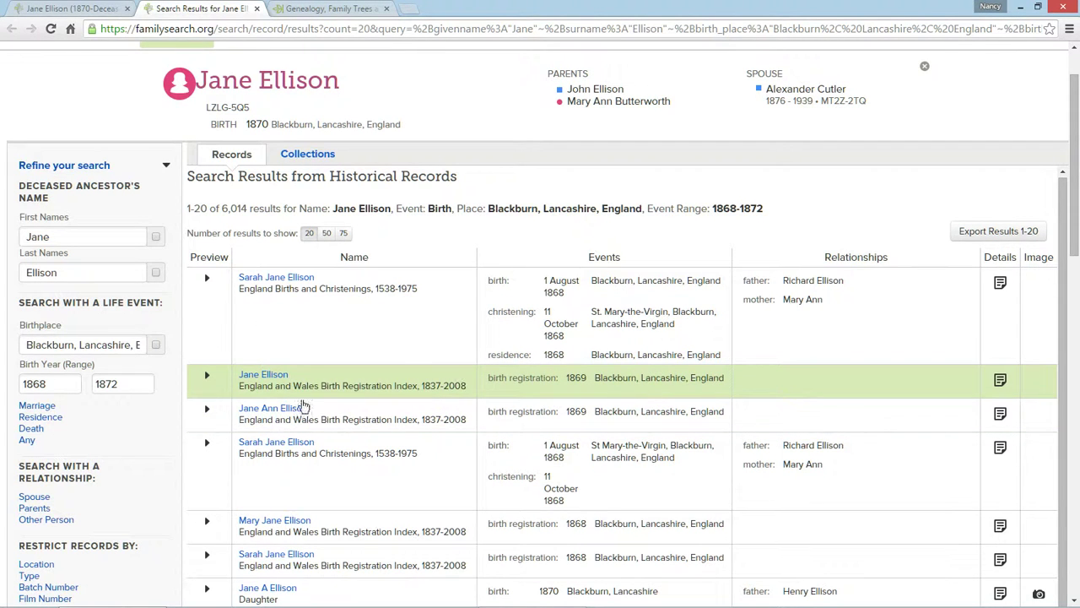
click(206, 377)
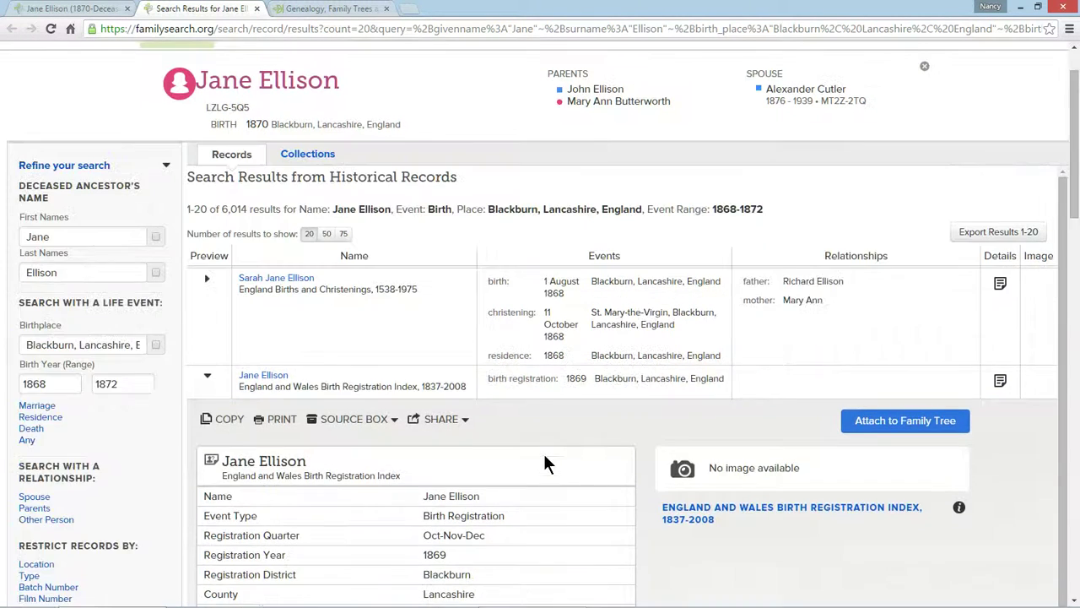
scroll(654, 473, down, 2)
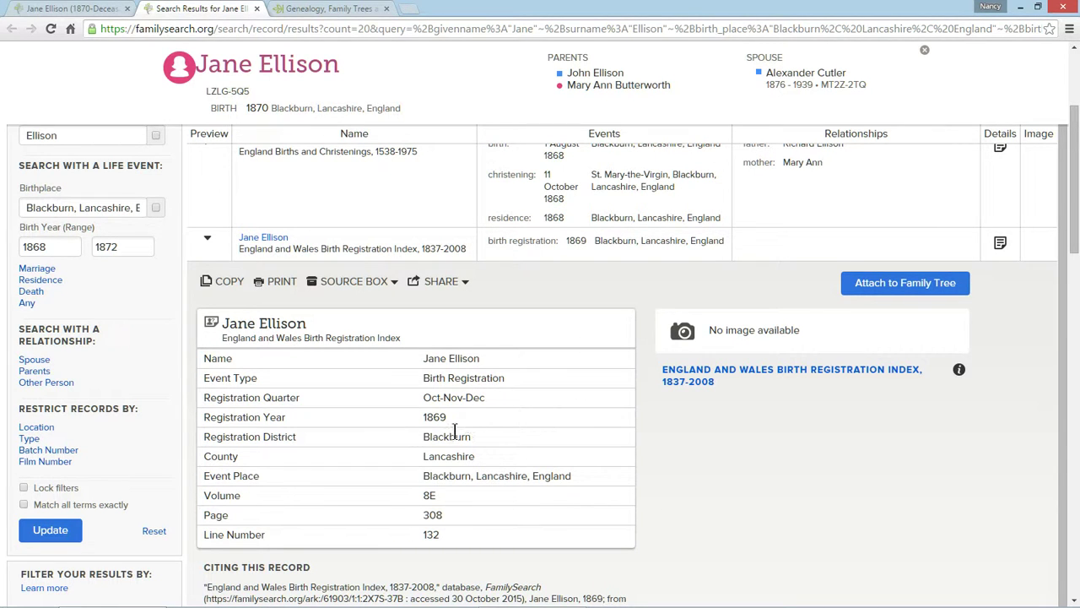
click(208, 240)
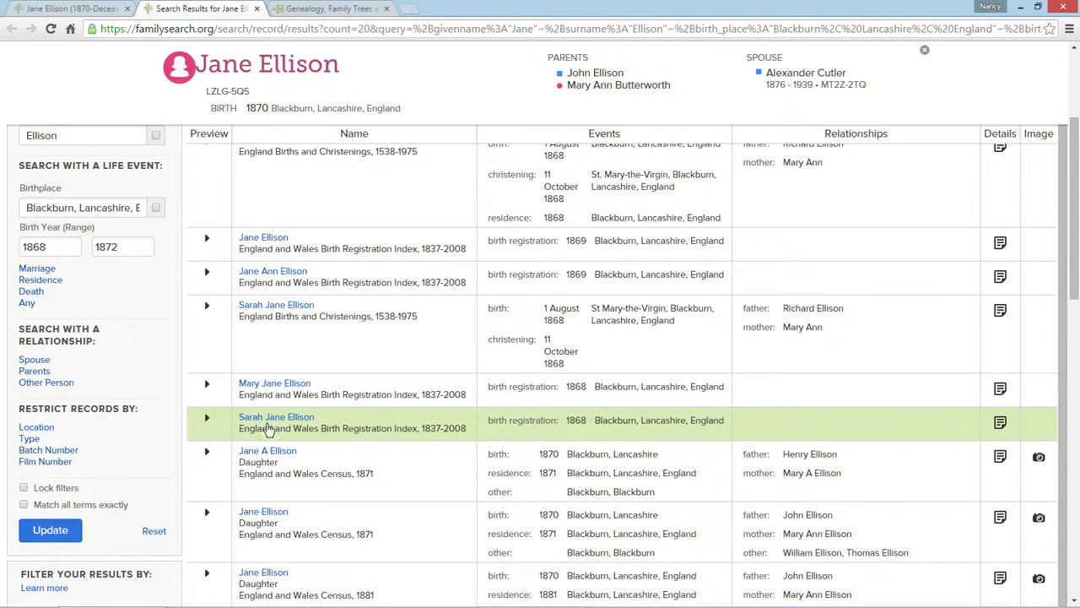
Step: Preview the England and Wales Census, 1871 result whose parents match the ancestor's, check its household and attachment options, and close it
scroll(410, 487, down, 2)
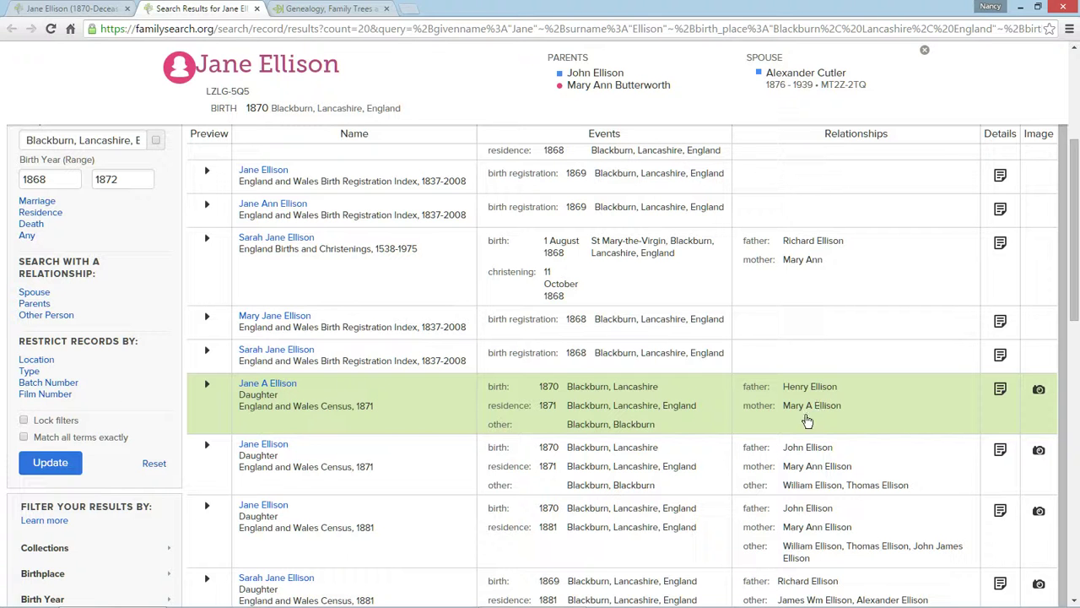
scroll(492, 405, down, 2)
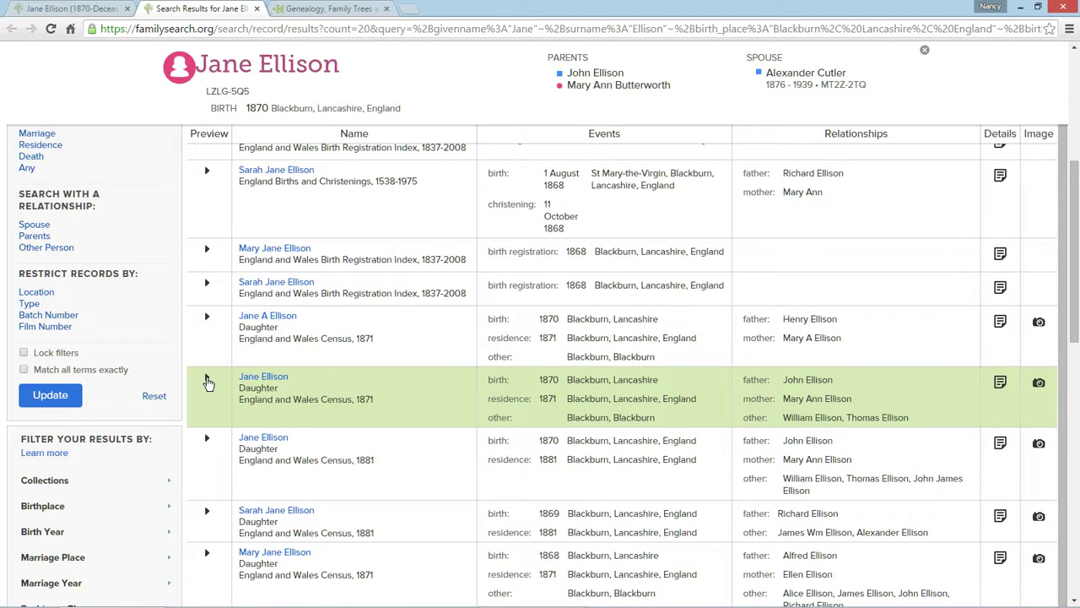
click(207, 380)
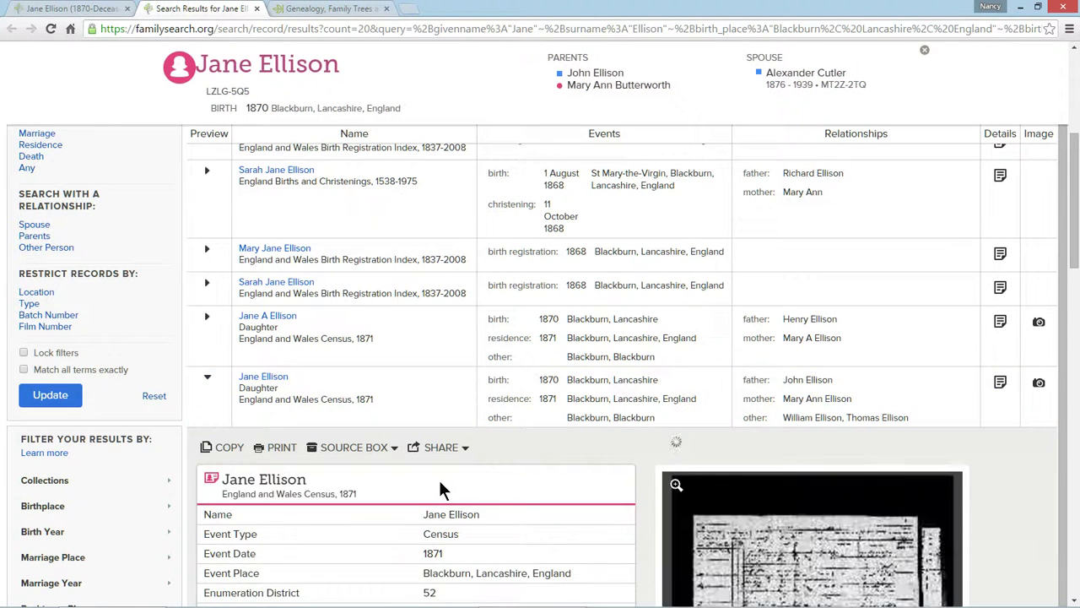
scroll(441, 481, down, 3)
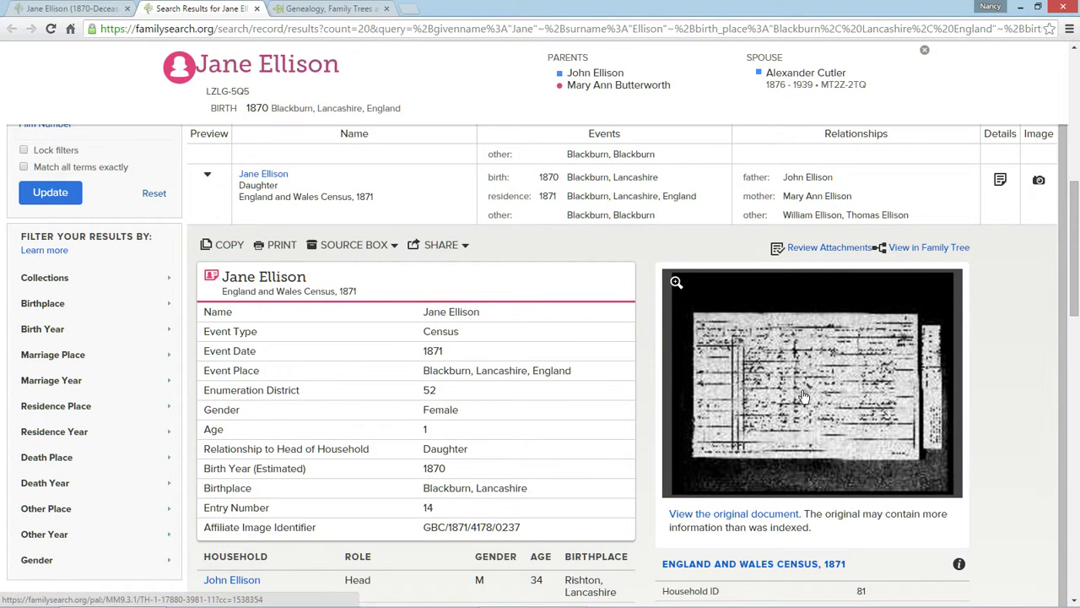
scroll(441, 464, down, 3)
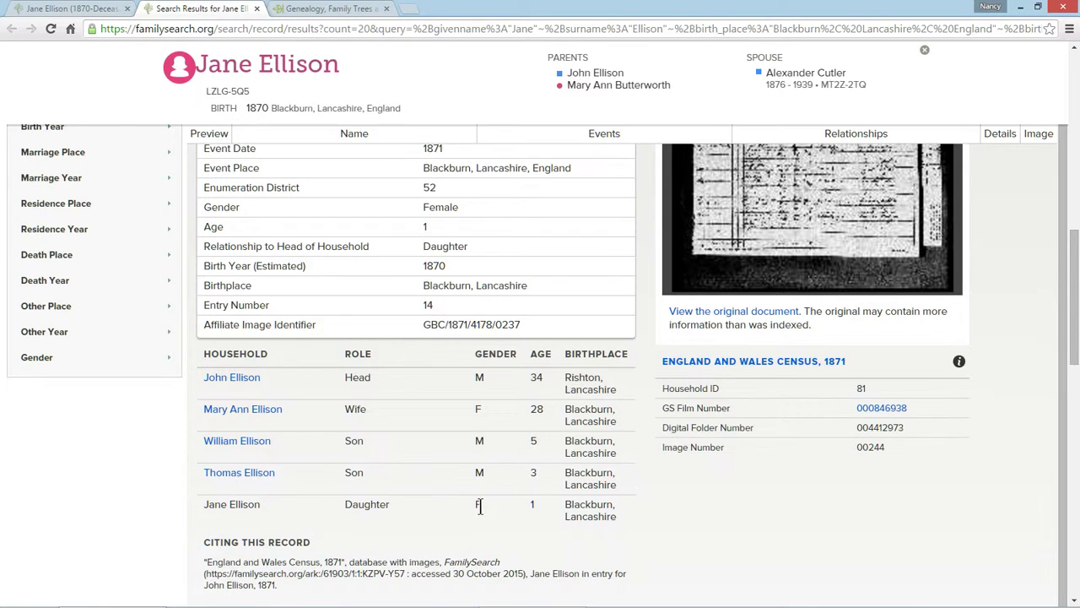
scroll(553, 503, down, 1)
scroll(683, 447, up, 4)
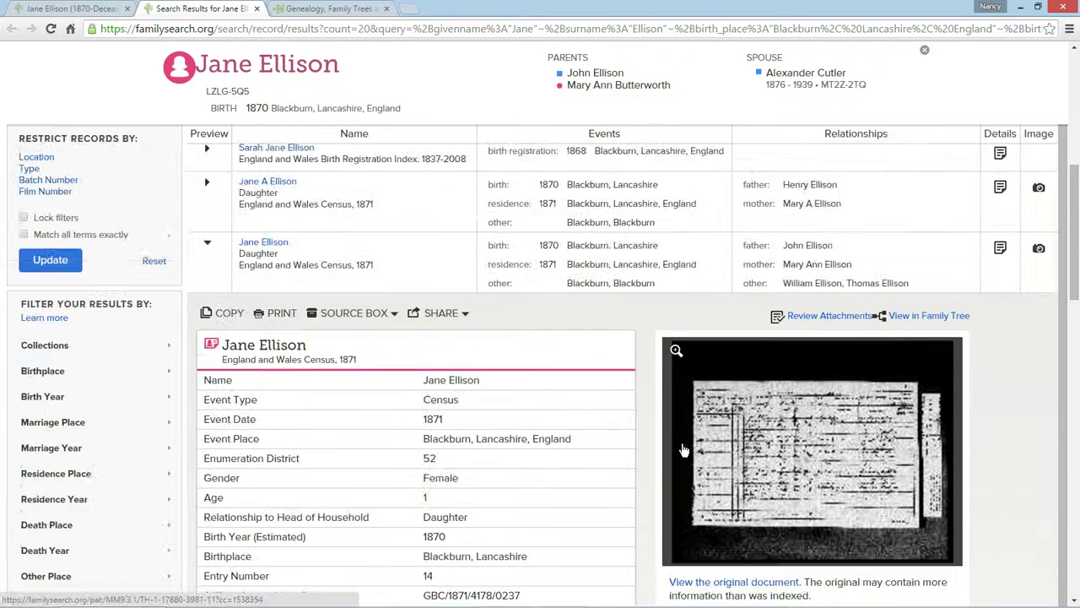
scroll(639, 352, up, 1)
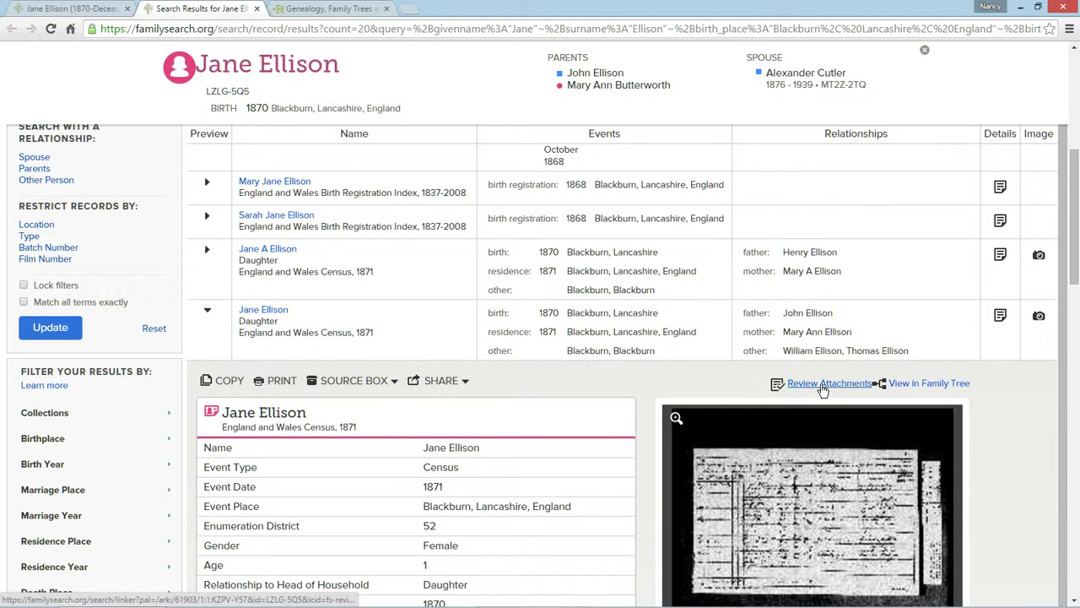
click(209, 314)
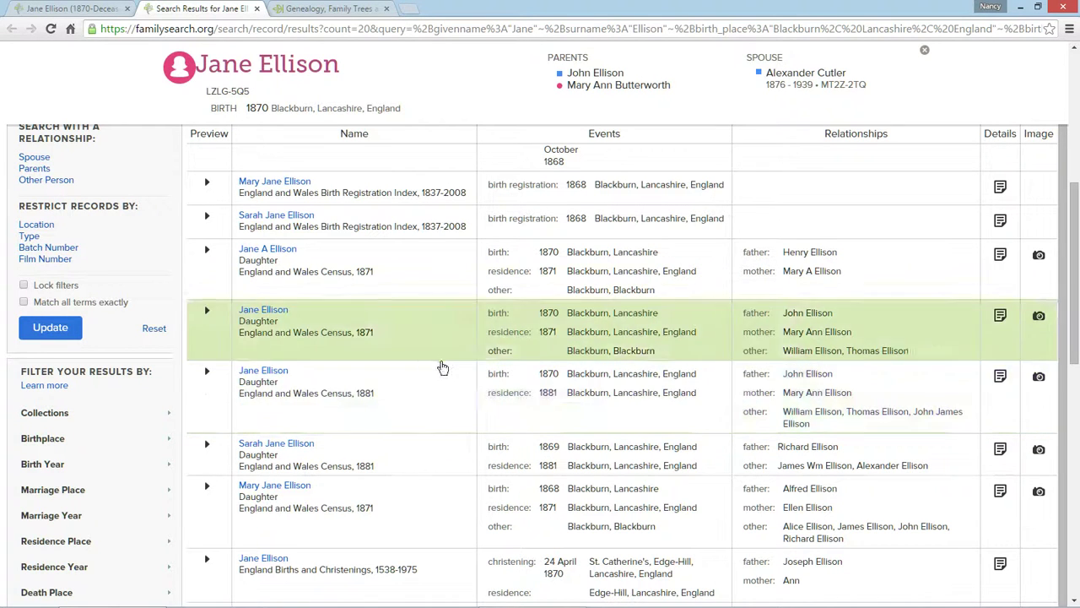
Step: Look over the remaining results and restrict the search to the England and Wales Census, 1891 collection
scroll(429, 385, down, 1)
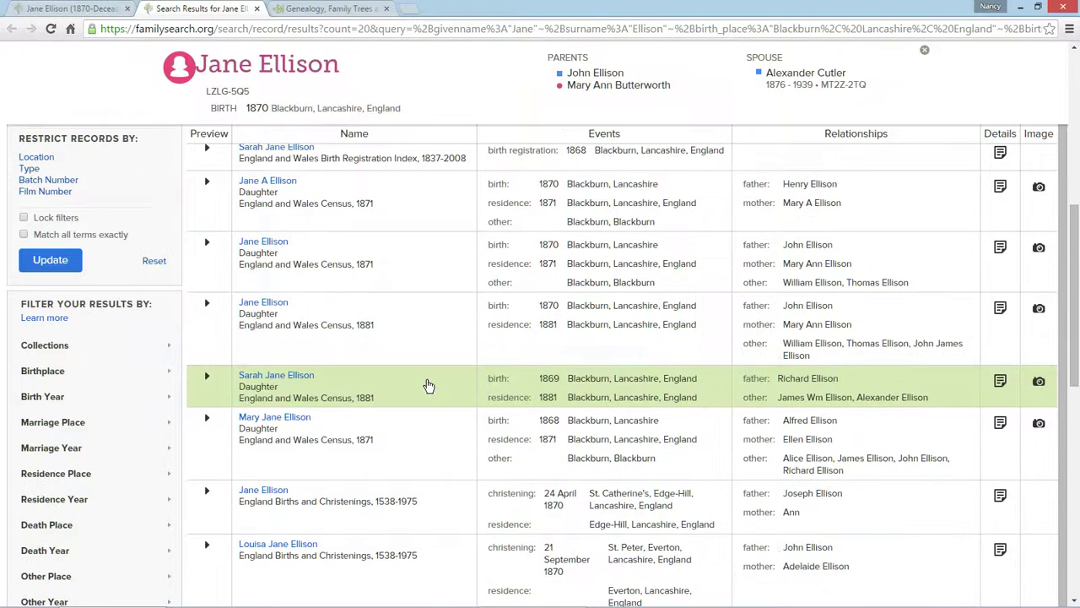
scroll(428, 385, down, 5)
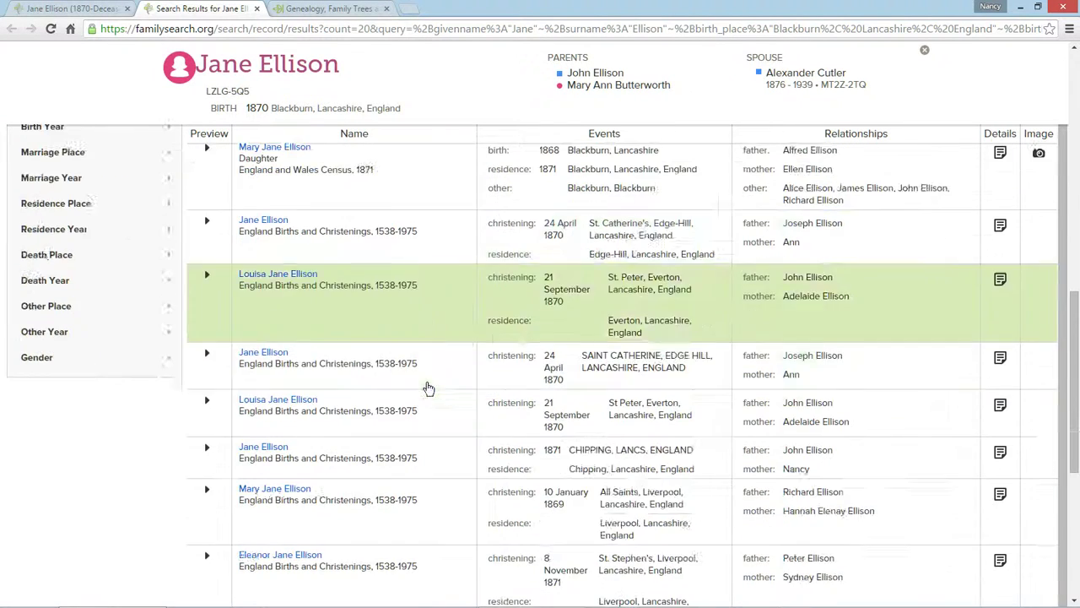
scroll(429, 388, down, 1)
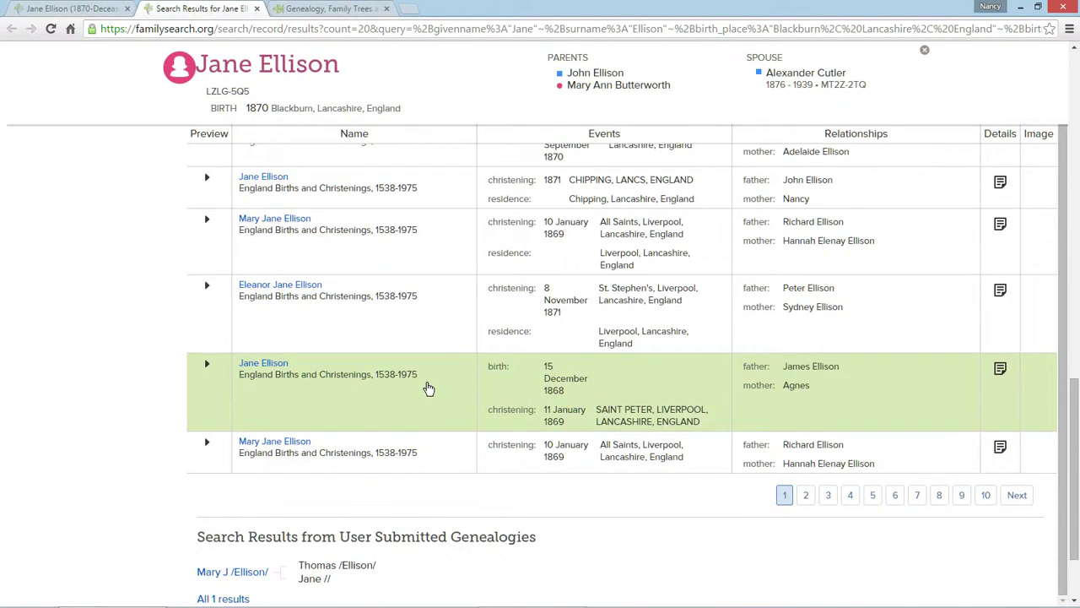
scroll(429, 388, down, 1)
scroll(429, 388, up, 15)
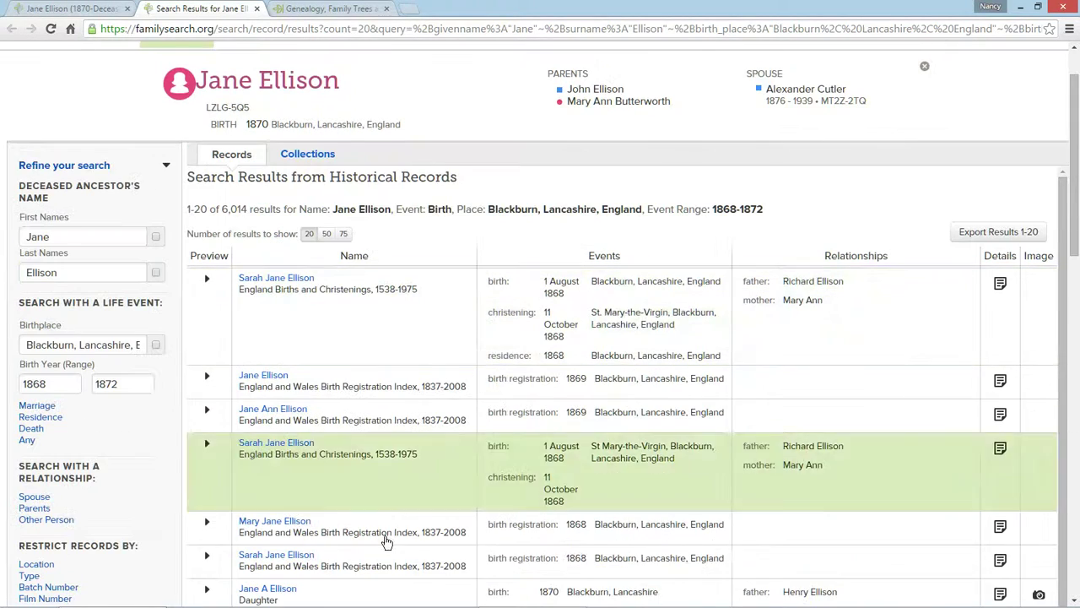
scroll(408, 474, up, 1)
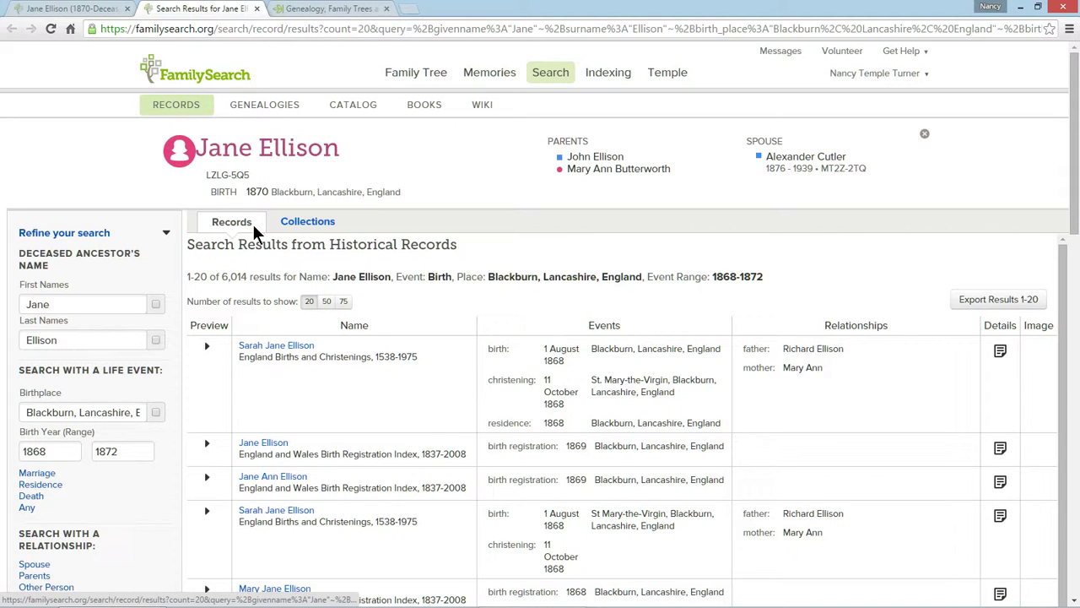
click(312, 223)
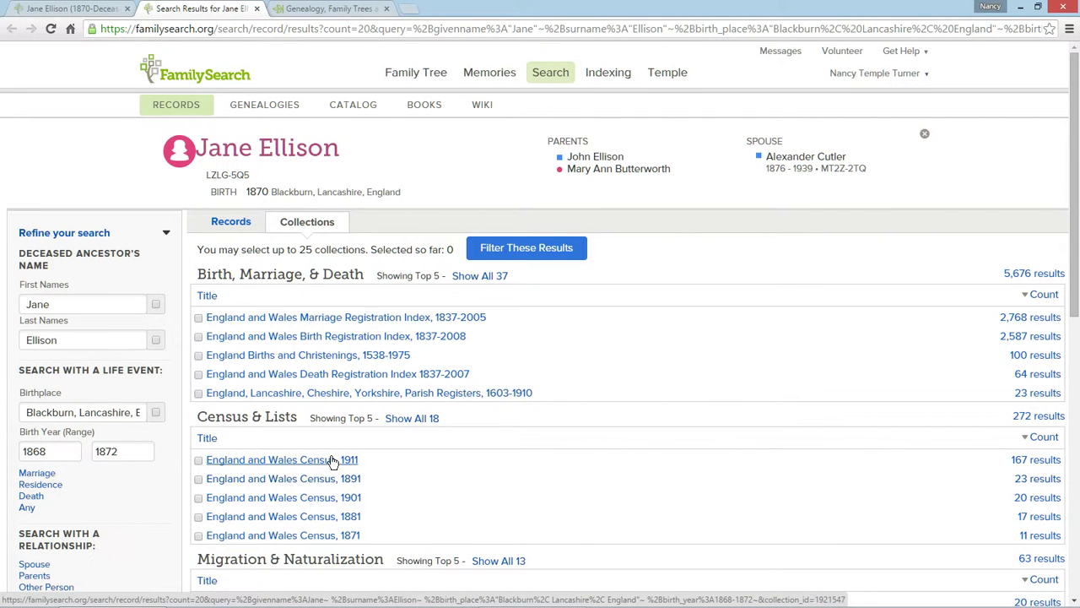
click(317, 479)
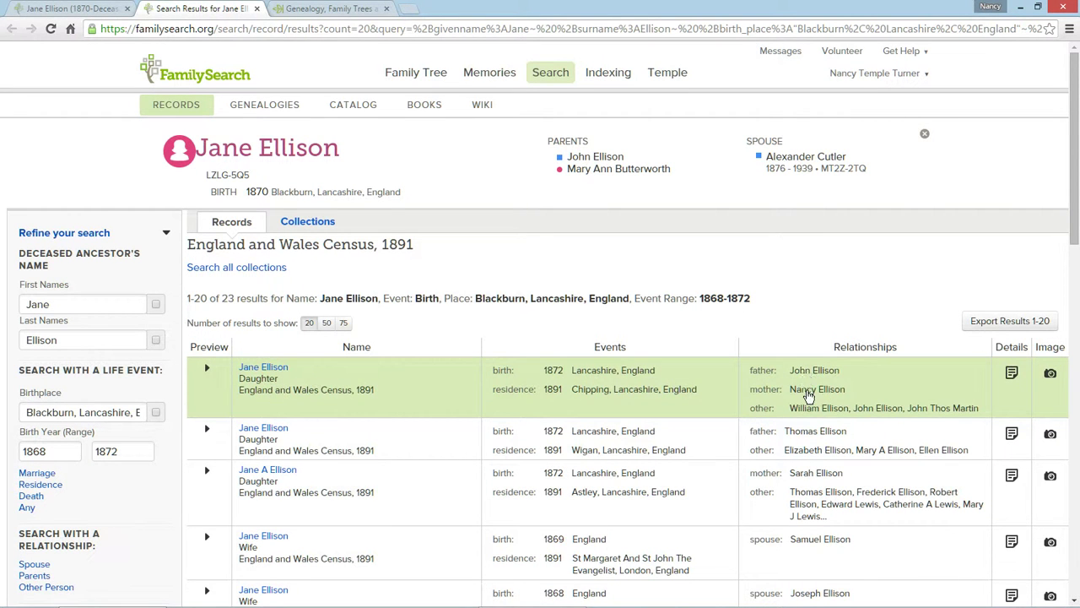
Step: Examine the England and Wales Census, 1891 results for an entry matching the ancestor's parents, birth year and Blackburn residence
scroll(808, 395, down, 1)
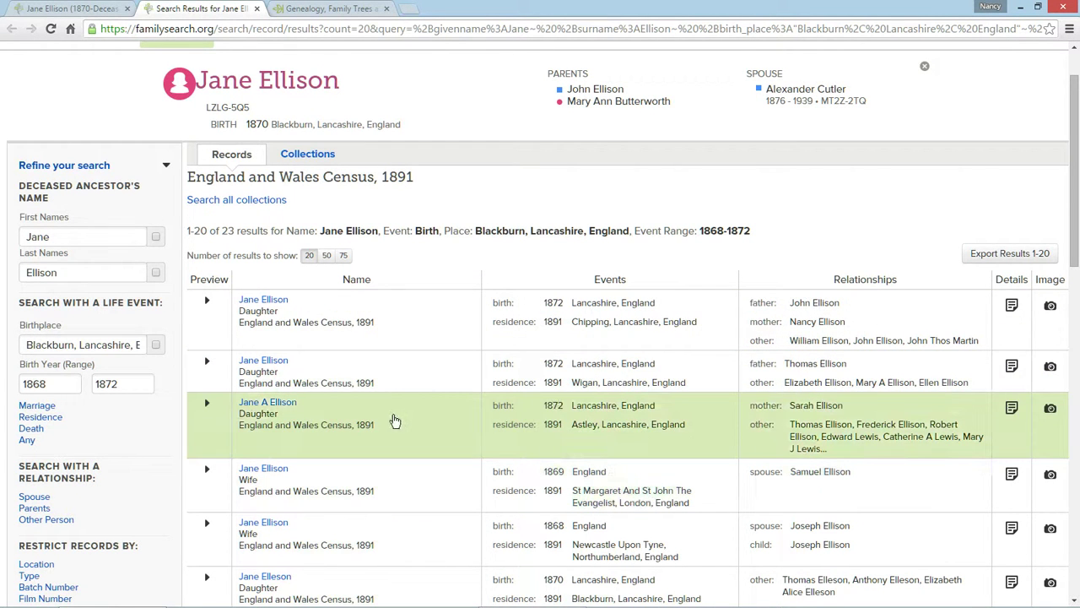
scroll(880, 351, down, 1)
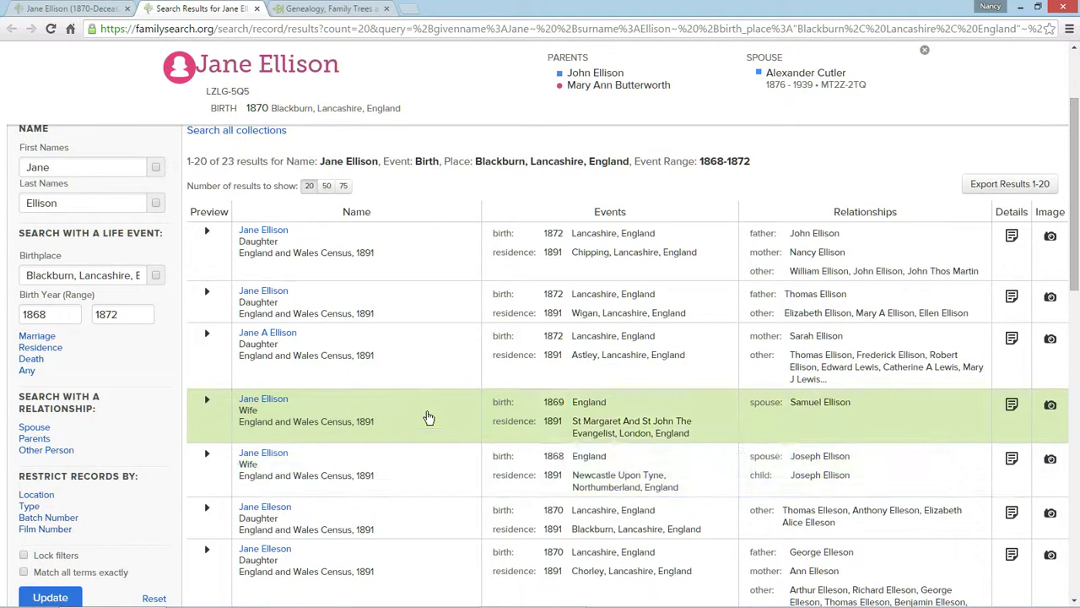
scroll(429, 417, down, 1)
scroll(406, 469, down, 2)
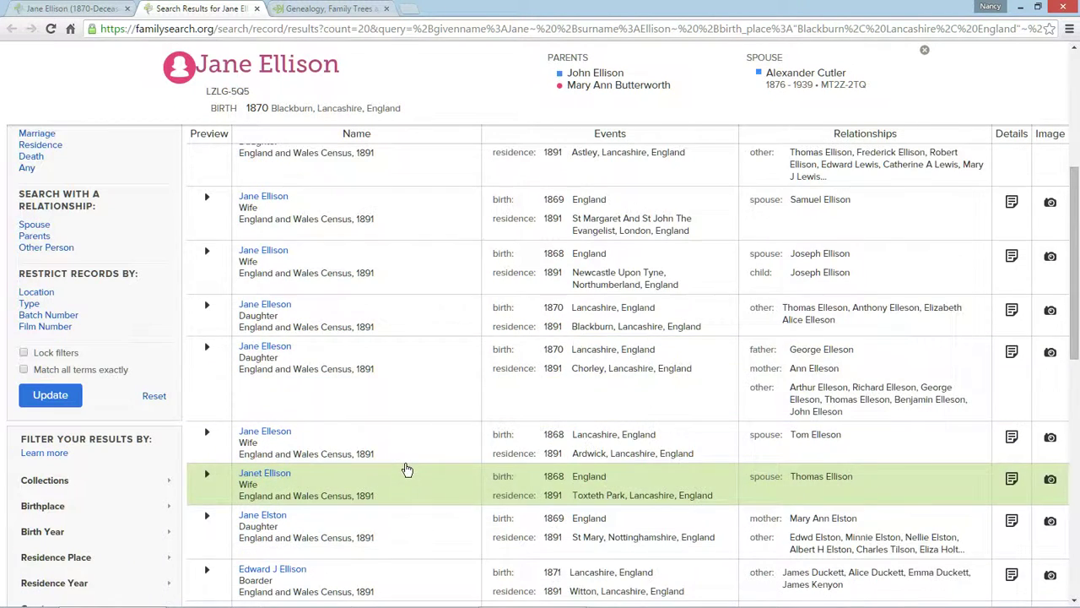
scroll(406, 469, down, 1)
scroll(408, 470, down, 1)
scroll(410, 472, down, 1)
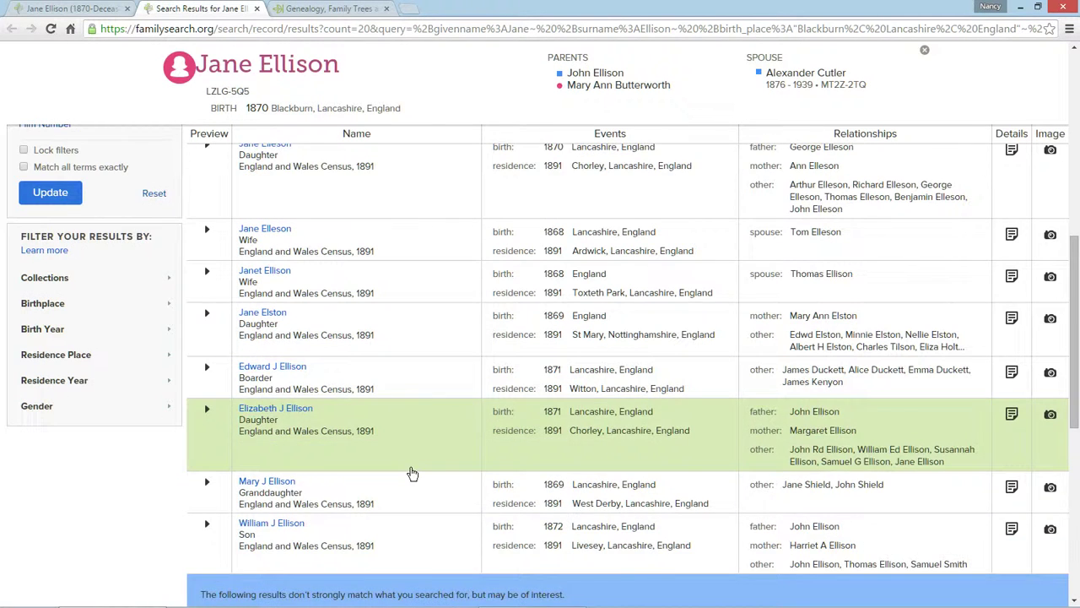
scroll(412, 473, down, 1)
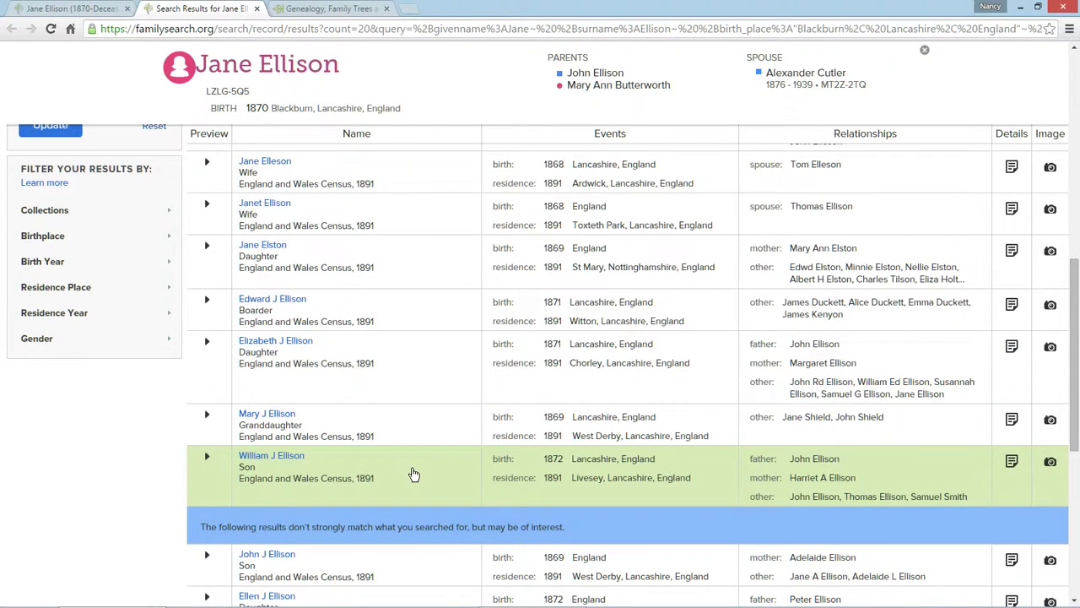
scroll(414, 477, down, 1)
scroll(411, 472, down, 5)
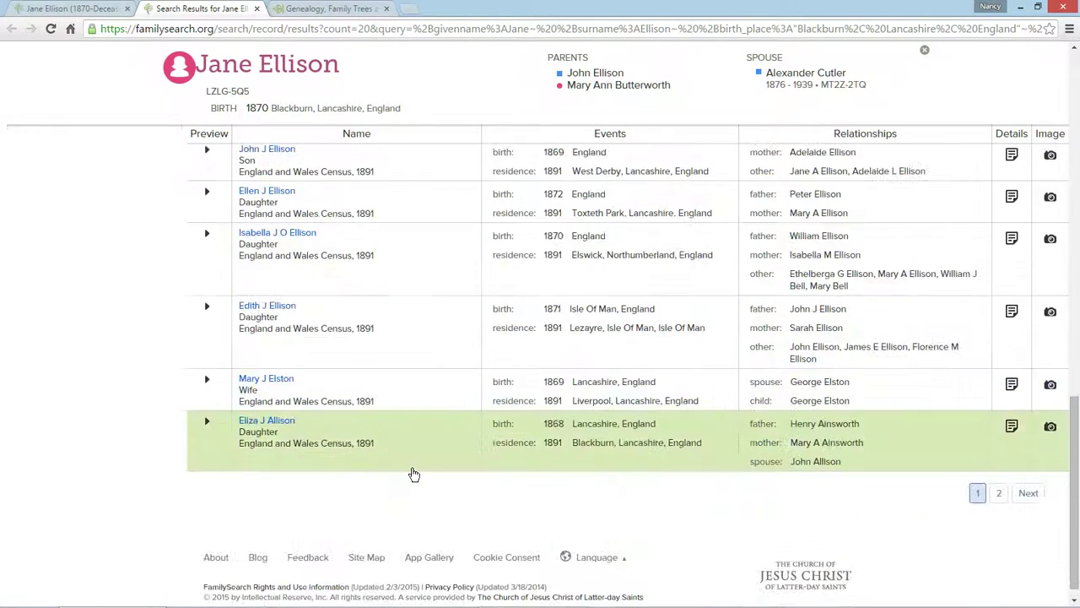
scroll(414, 474, up, 5)
scroll(413, 474, up, 3)
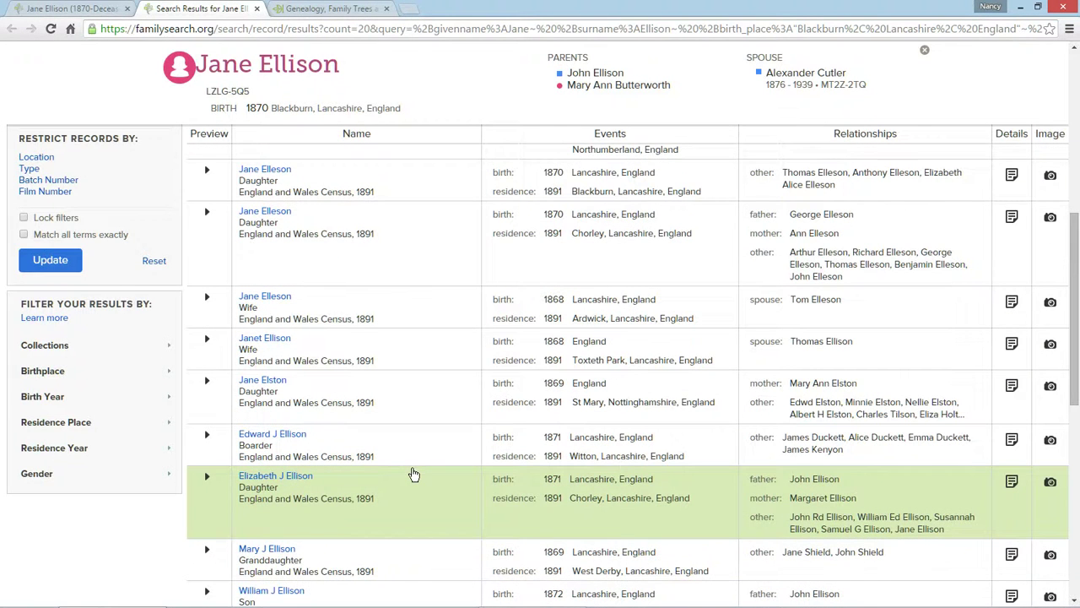
scroll(413, 474, up, 1)
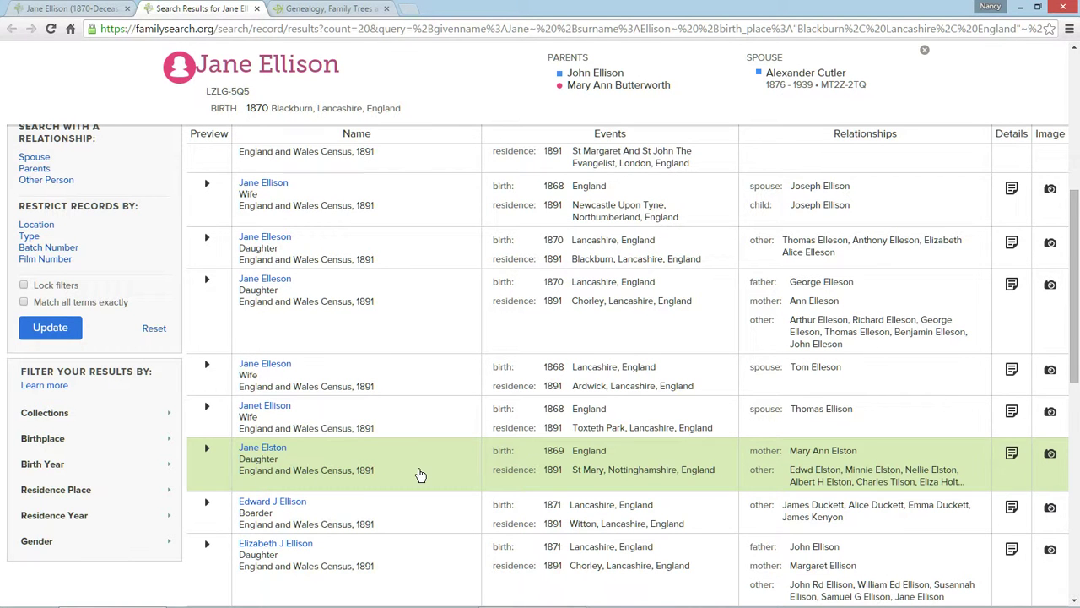
scroll(424, 435, up, 1)
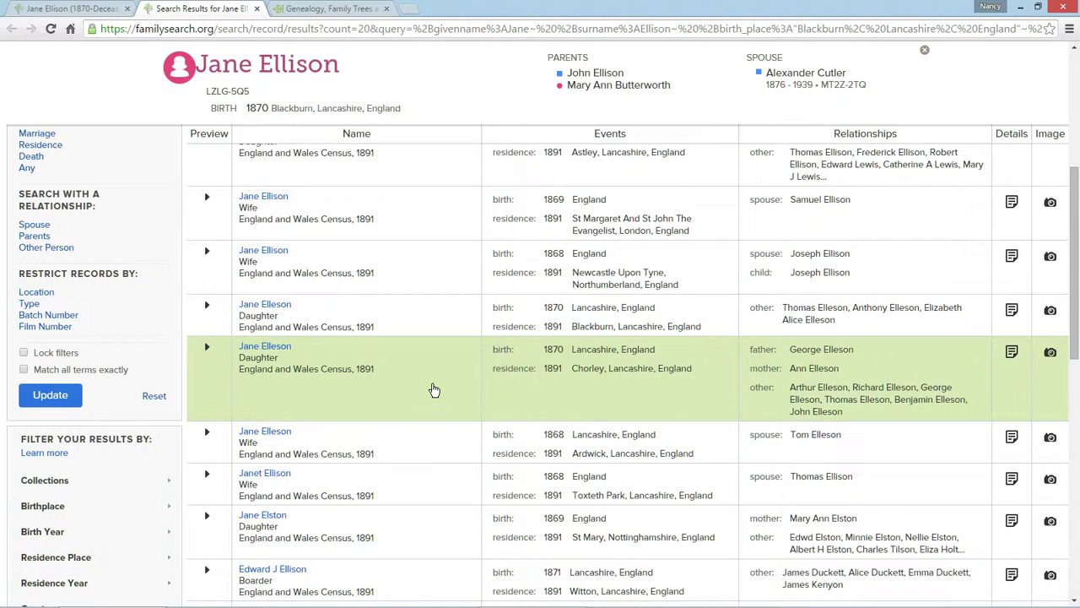
scroll(433, 390, down, 4)
scroll(434, 391, up, 8)
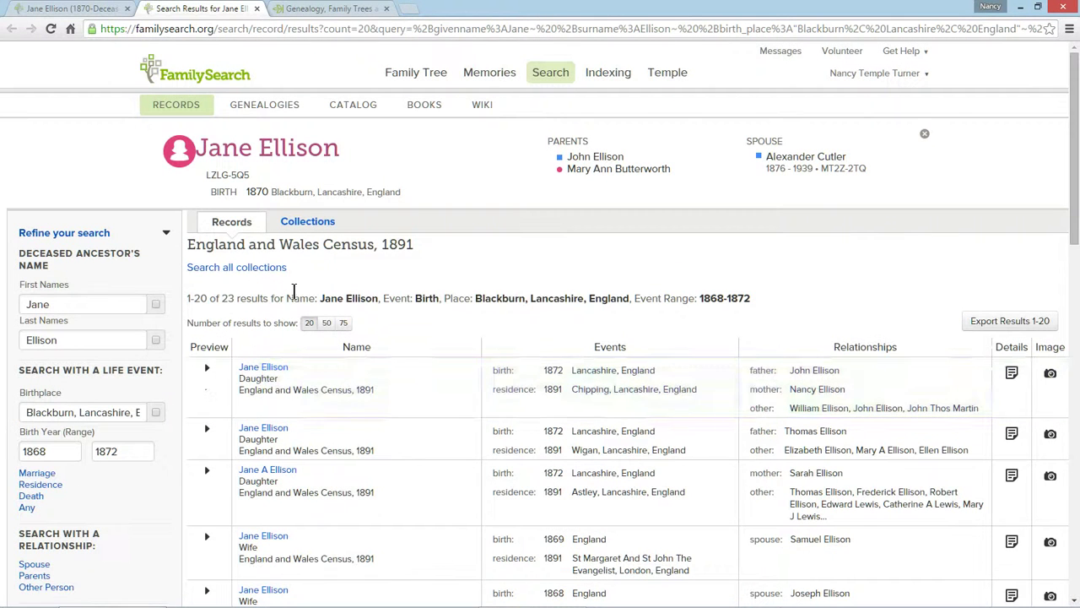
Step: Deselect the England and Wales Census, 1891 collection in the search's collection list
click(321, 221)
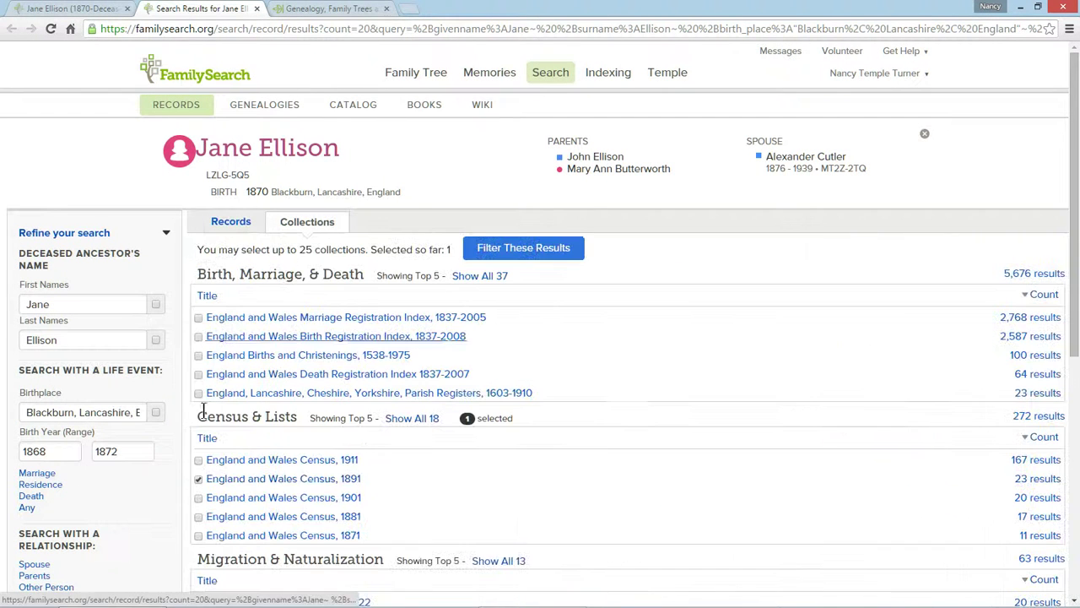
click(199, 480)
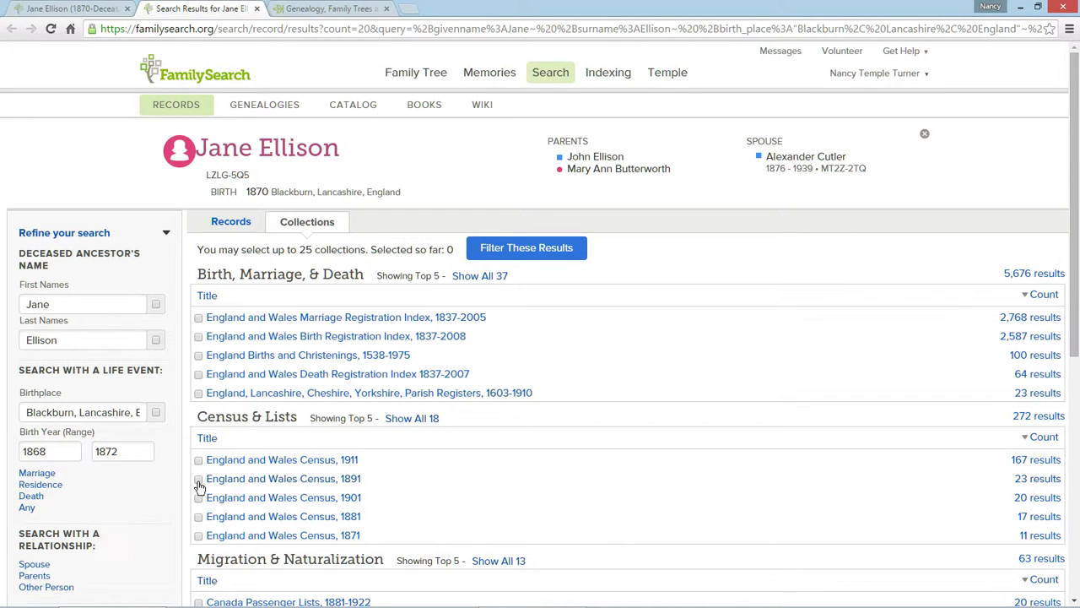
Step: Check the marriage details, family members and attached census sources on the ancestor's Family Tree page and return to the record search
click(91, 8)
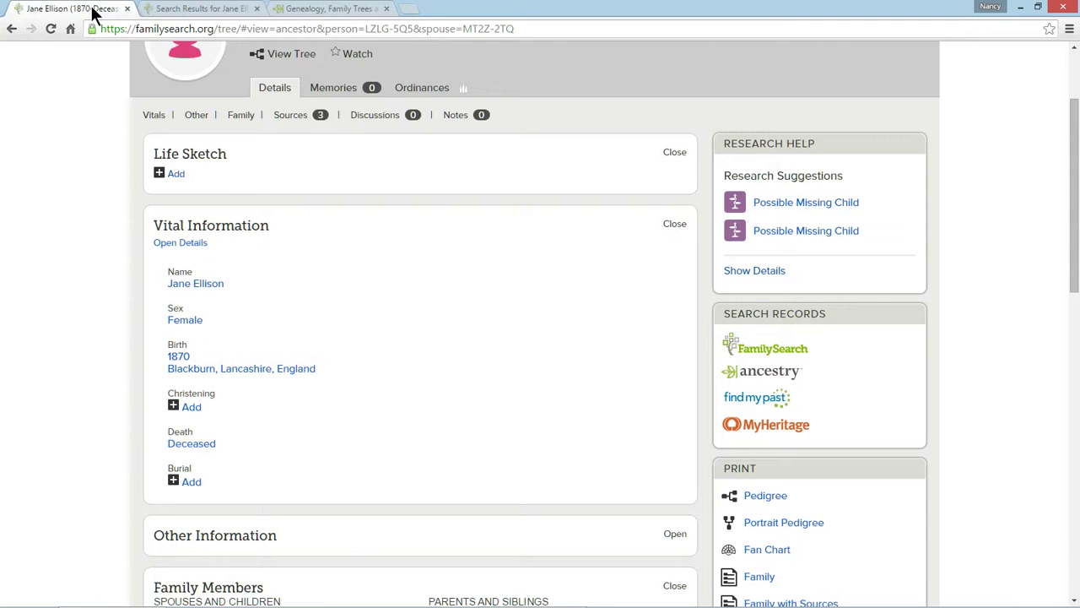
scroll(279, 498, down, 3)
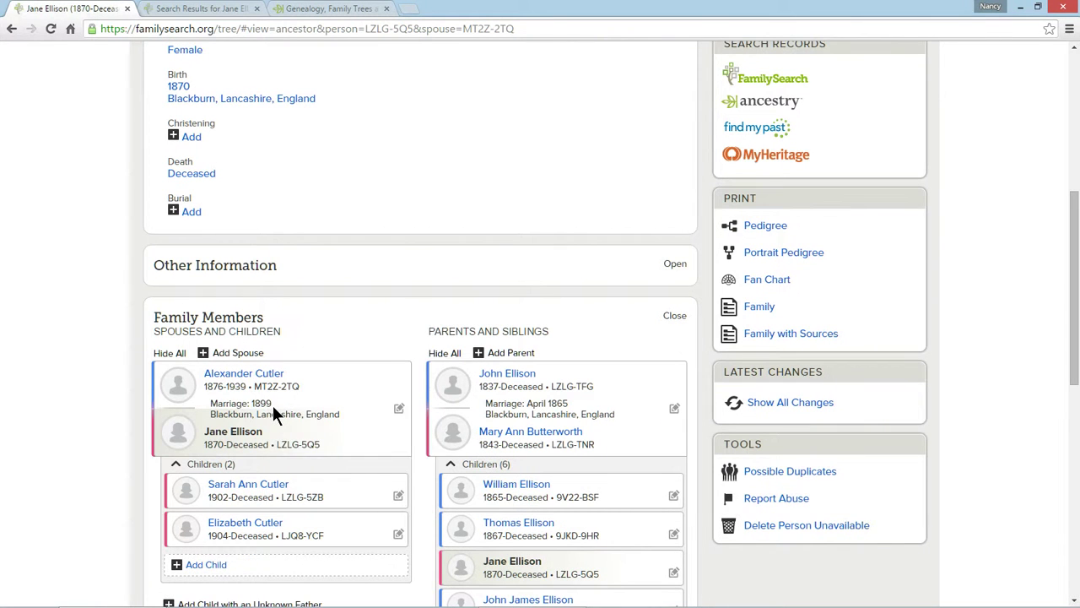
mouse_move(272, 405)
scroll(349, 482, down, 4)
scroll(347, 481, down, 2)
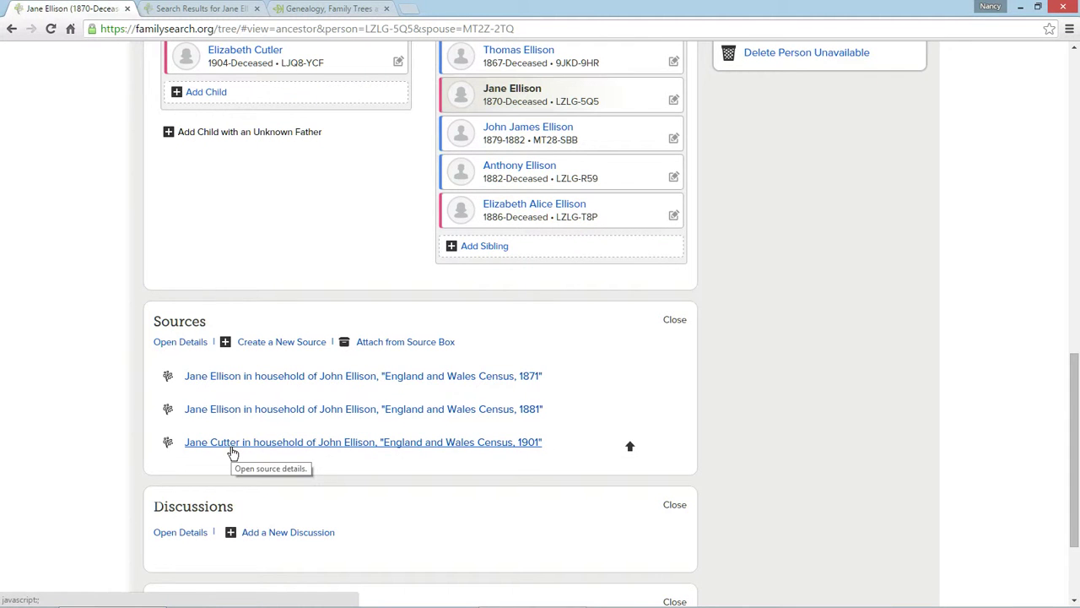
scroll(329, 440, up, 1)
scroll(329, 431, up, 10)
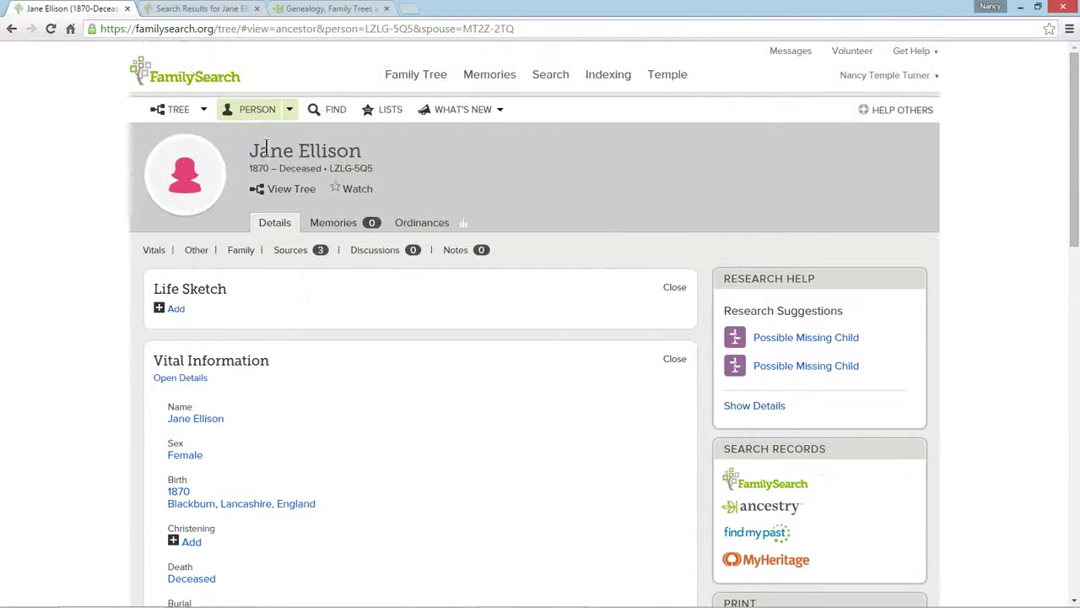
click(200, 10)
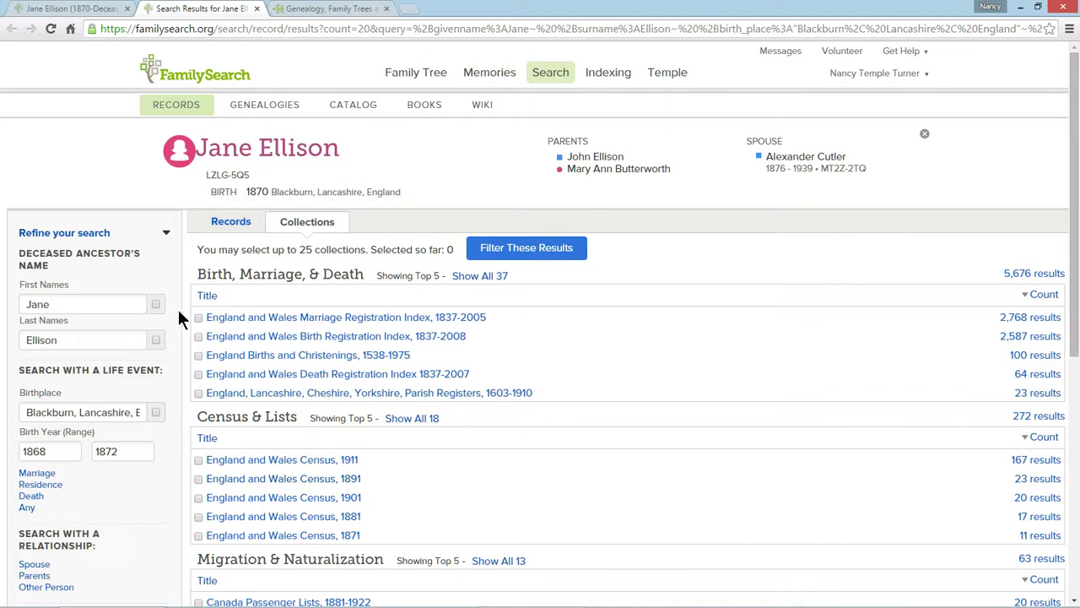
Step: Replace the last name in the search with the ancestor's married surname and update the results
click(232, 222)
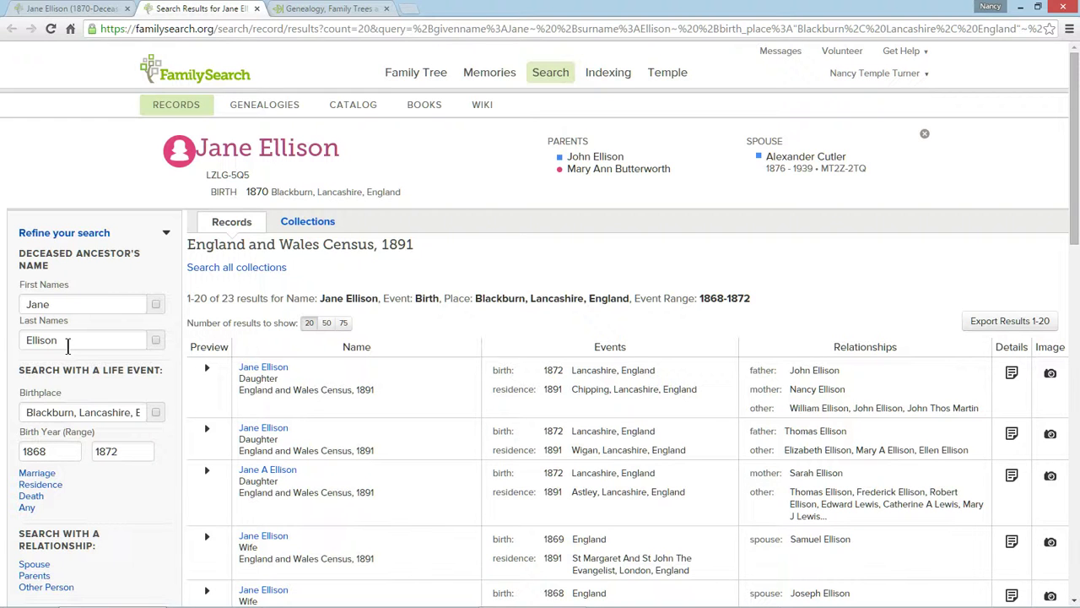
click(68, 340)
drag(74, 341, 10, 347)
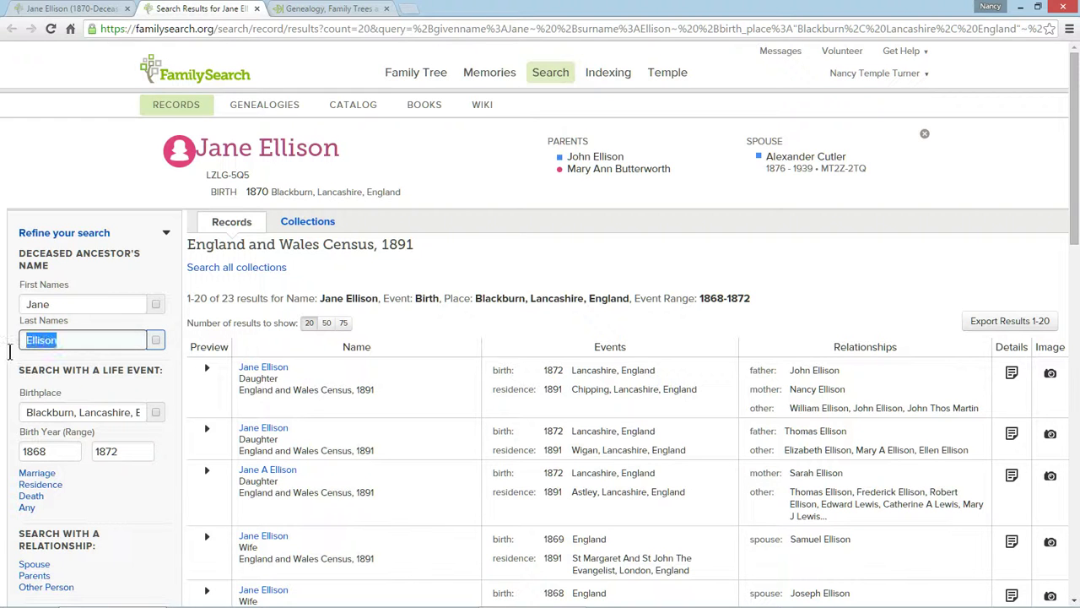
text(Cutler)
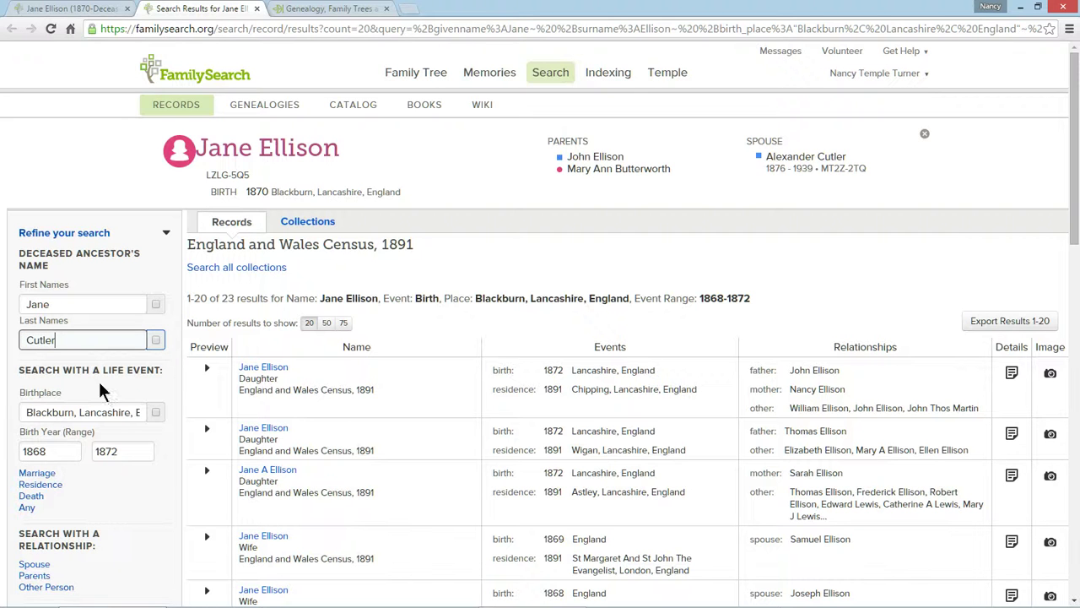
scroll(143, 507, down, 3)
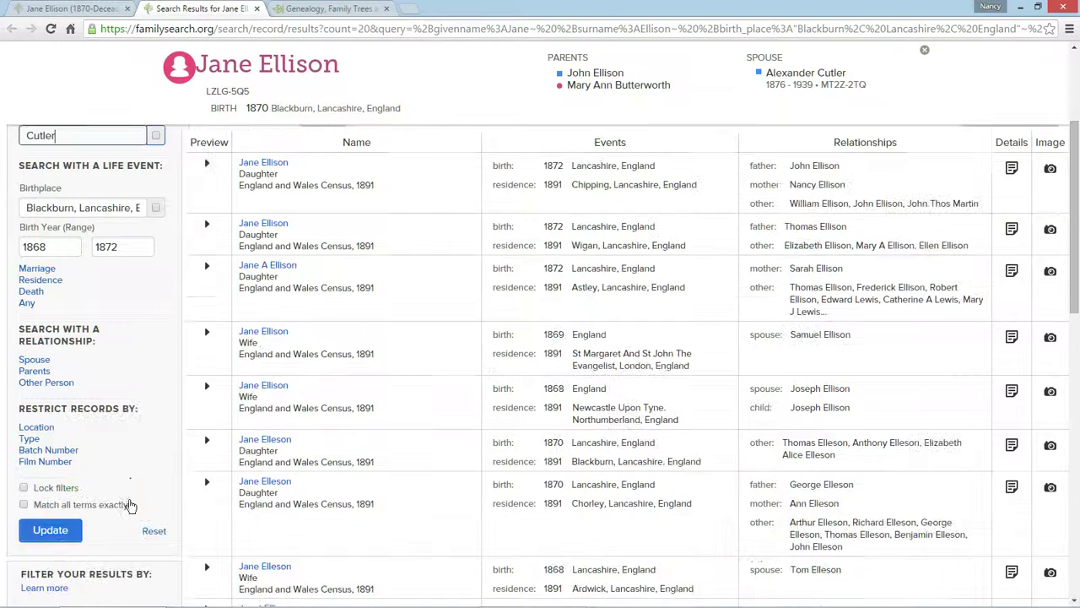
click(46, 529)
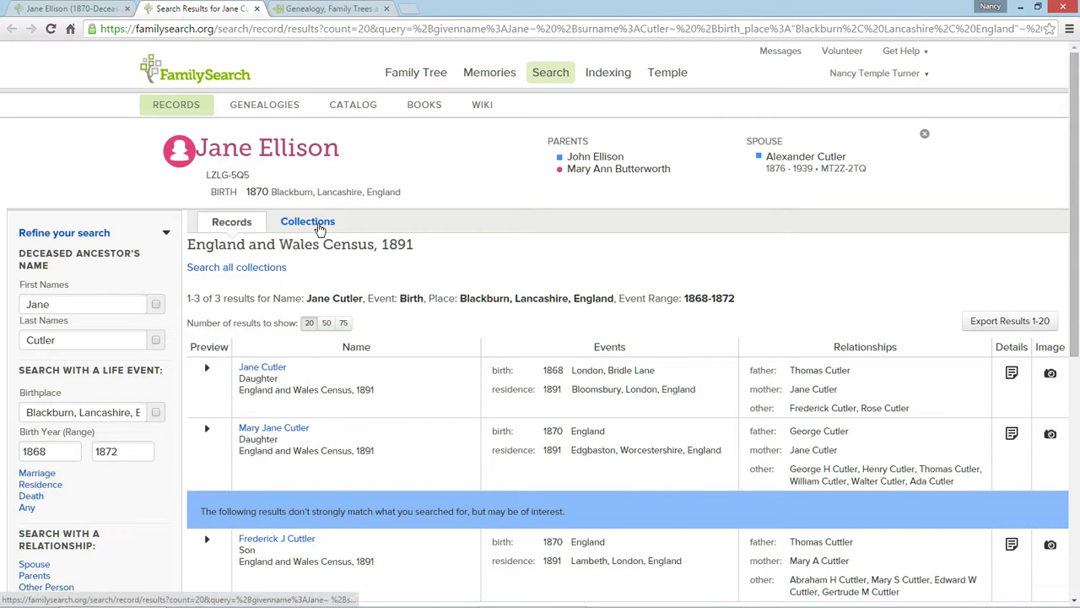
Step: Apply the search without any collection restriction and look over the married-name results for a Blackburn match
click(318, 226)
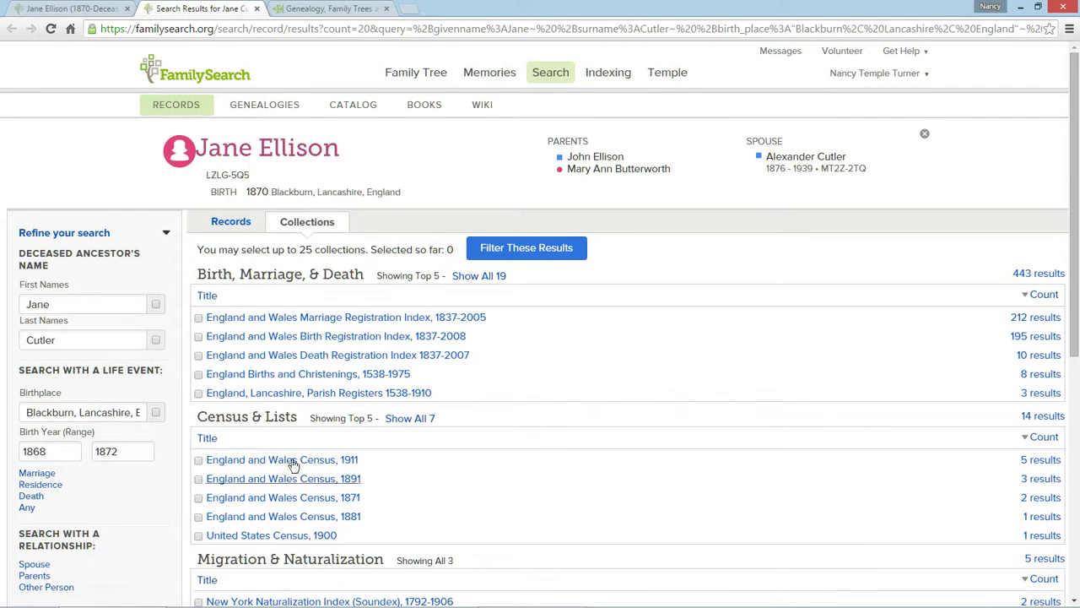
click(509, 250)
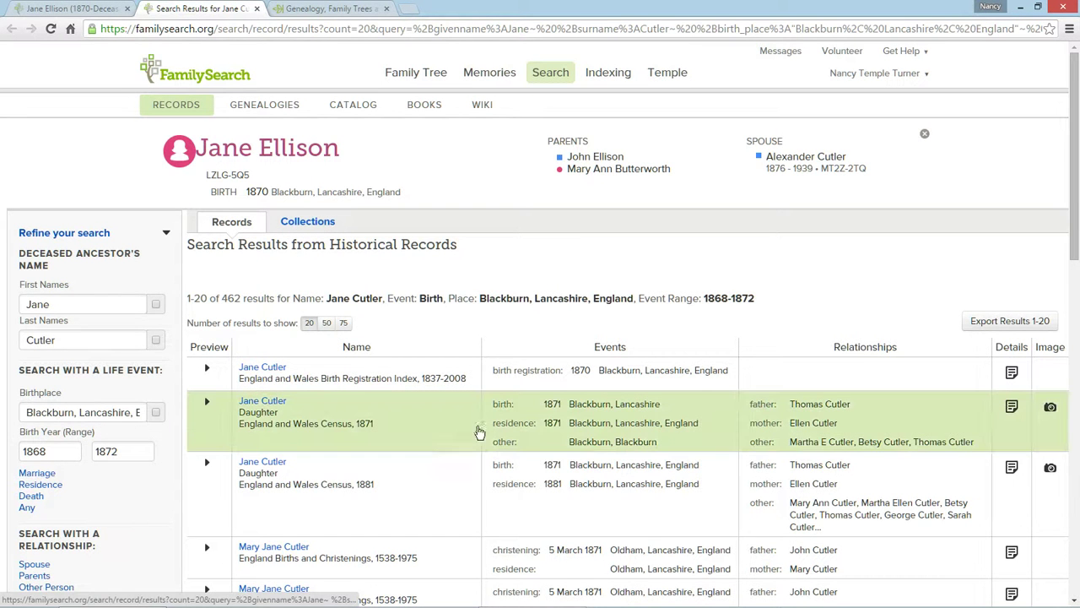
scroll(459, 423, down, 3)
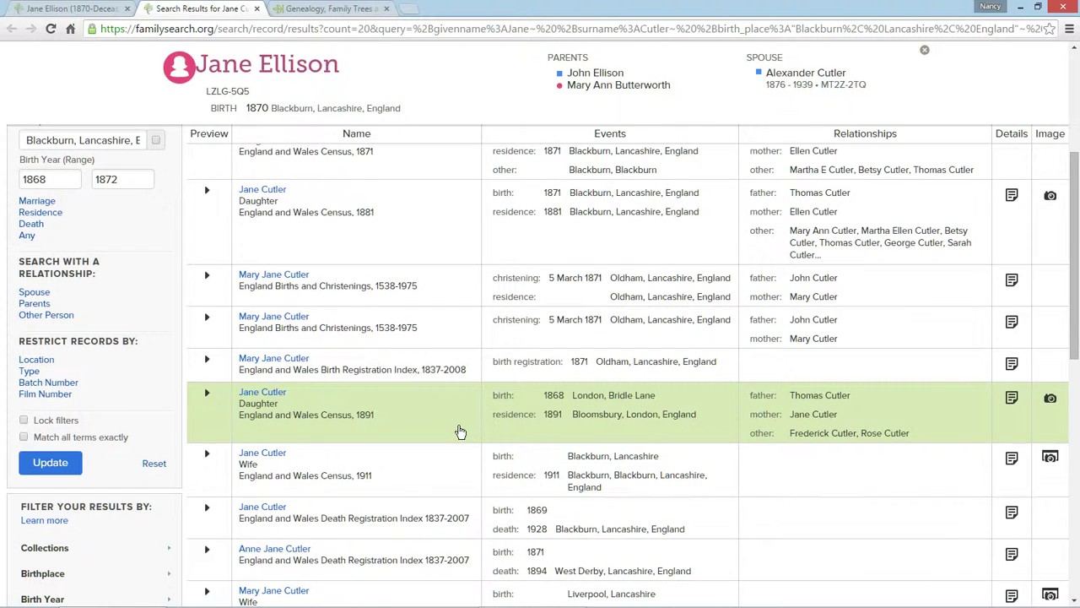
scroll(385, 417, down, 1)
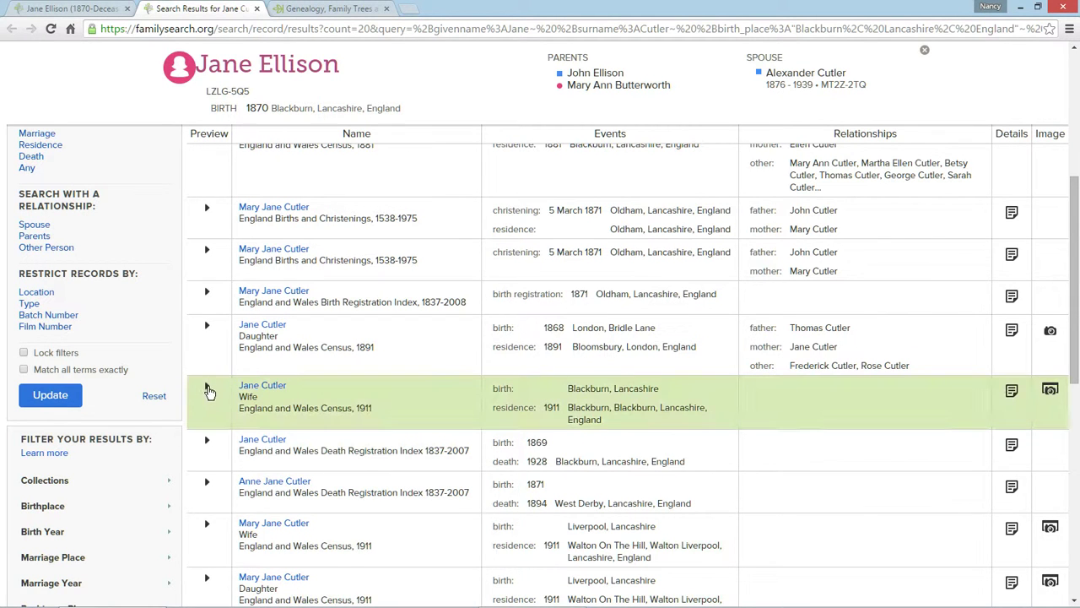
Step: Preview the England and Wales Census, 1911 result for the wife living in Blackburn and read its details
click(207, 386)
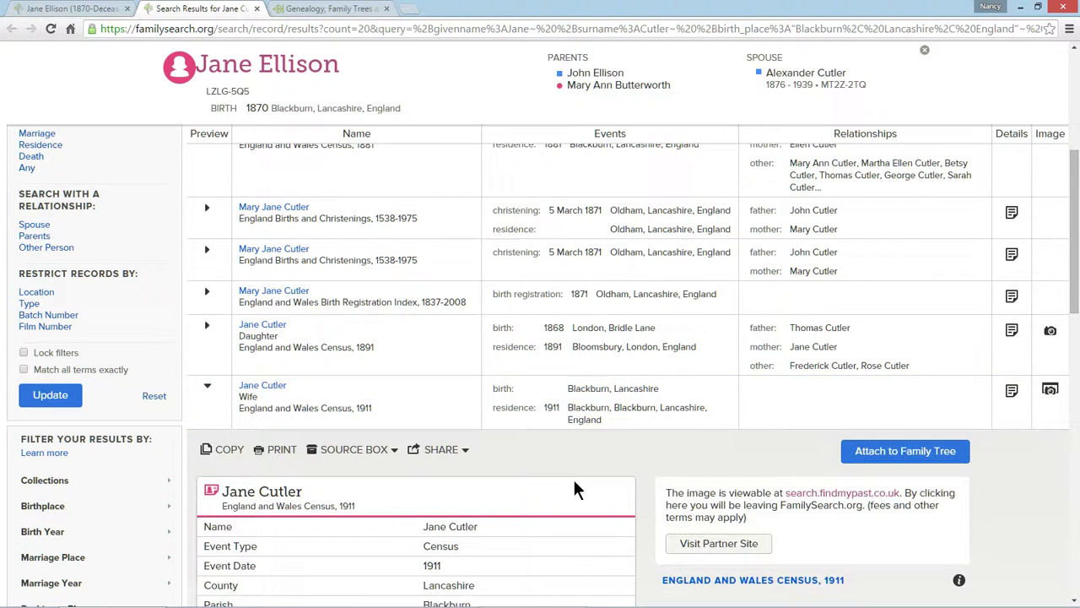
scroll(574, 478, down, 2)
scroll(568, 490, down, 1)
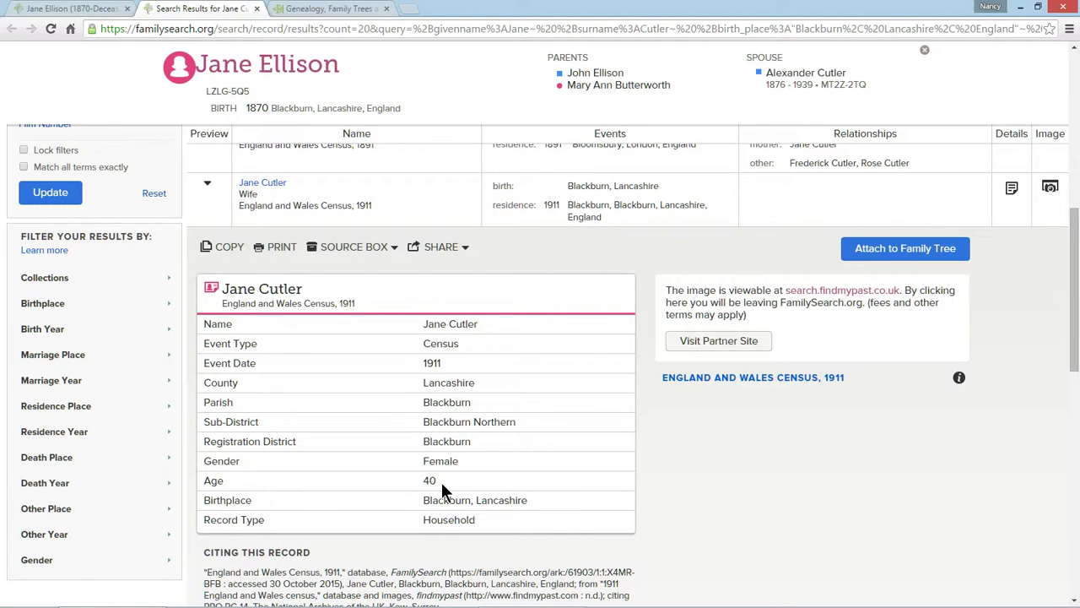
scroll(441, 482, up, 1)
scroll(441, 481, down, 1)
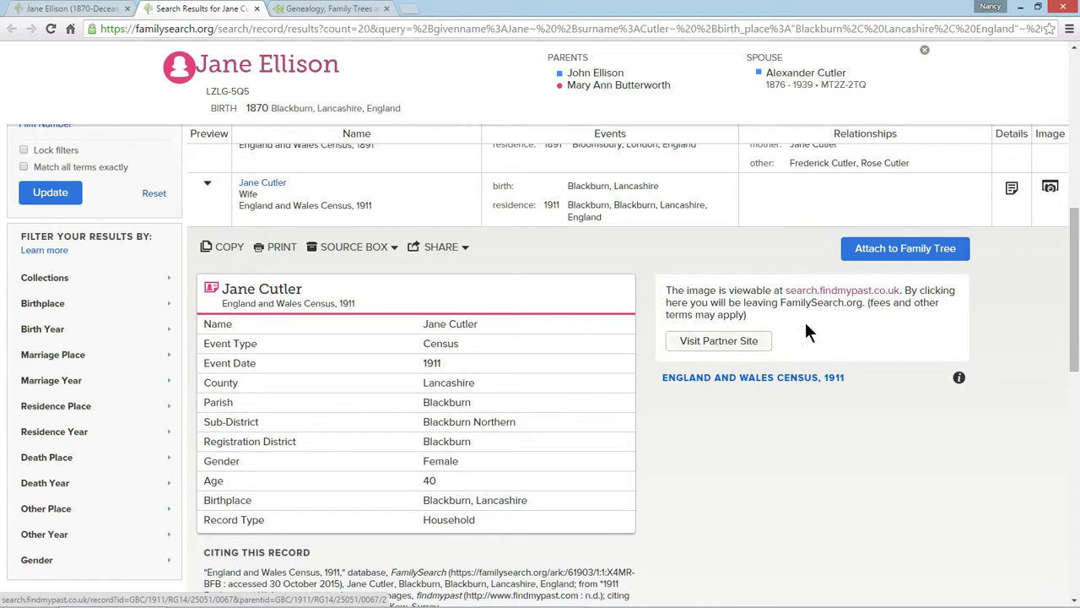
Step: Open the 1911 census image on the findmypast partner site and enlarge the household entries to read them
click(723, 348)
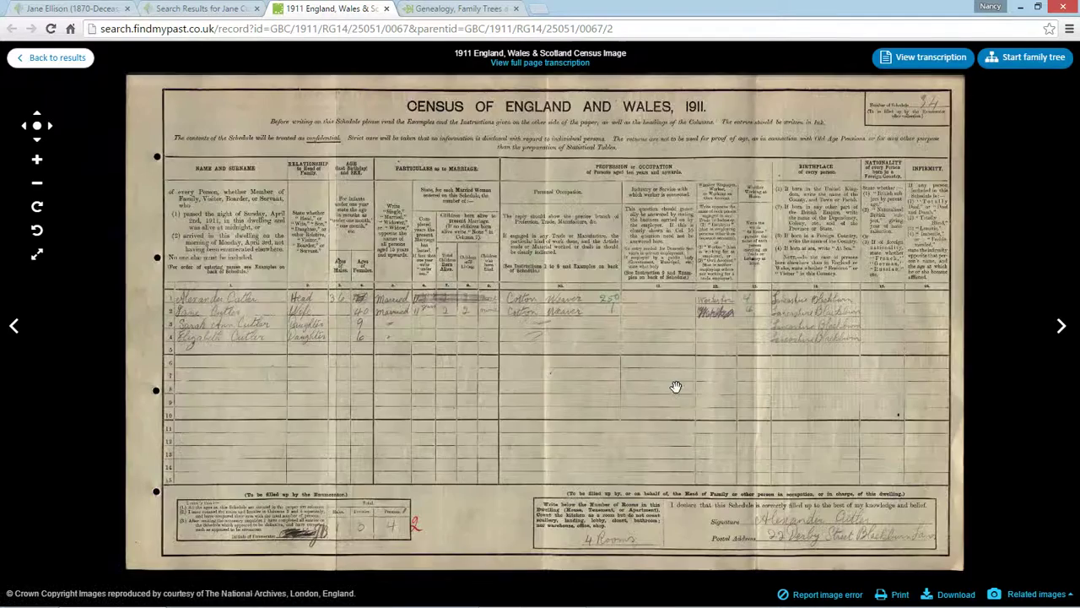
scroll(676, 387, up, 2)
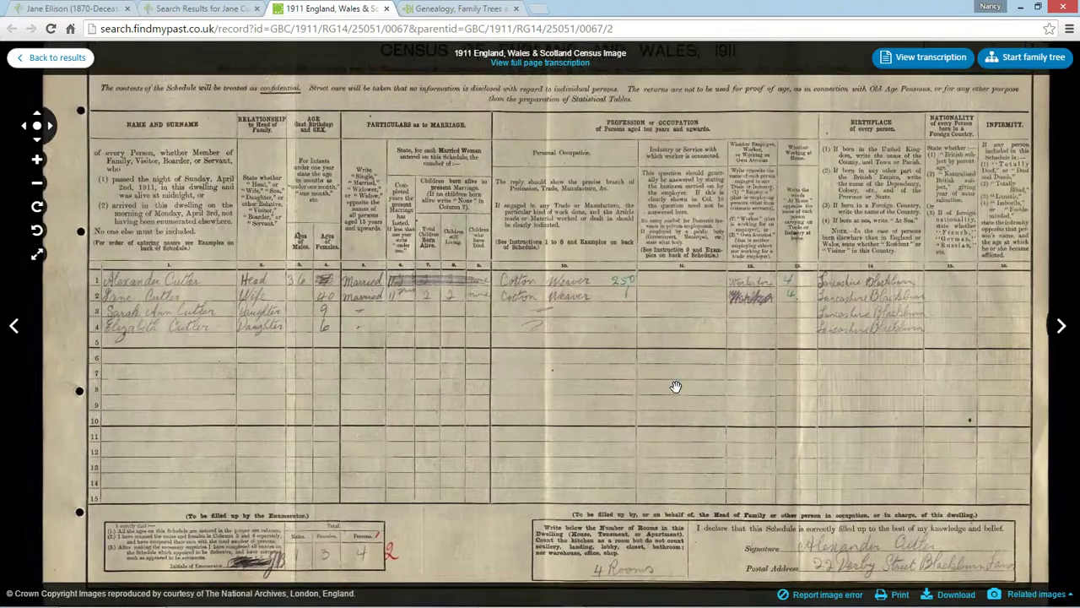
drag(619, 411, 686, 427)
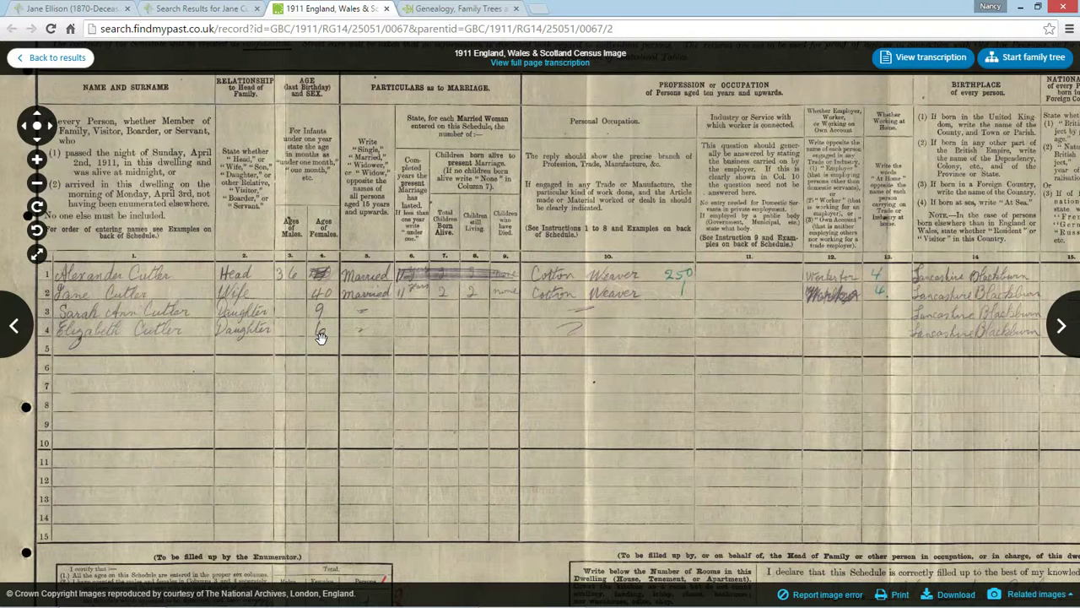
Step: Compare the 1911 census household with the spouse and children on the ancestor's Family Tree page and return to the record preview
click(65, 12)
scroll(345, 425, down, 5)
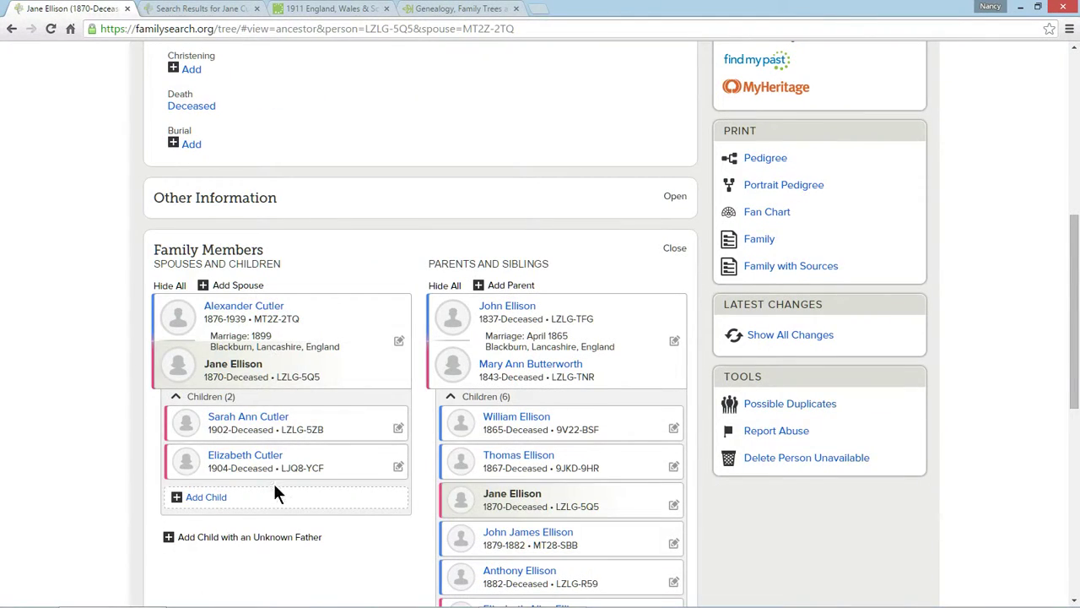
scroll(278, 430, up, 3)
scroll(240, 376, down, 3)
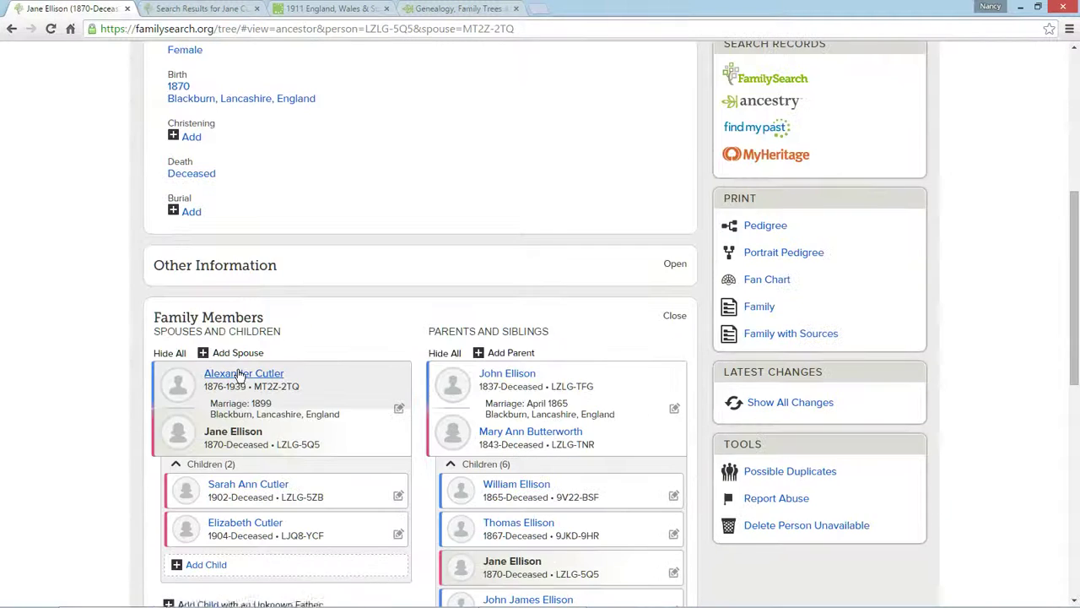
scroll(241, 376, up, 10)
click(203, 9)
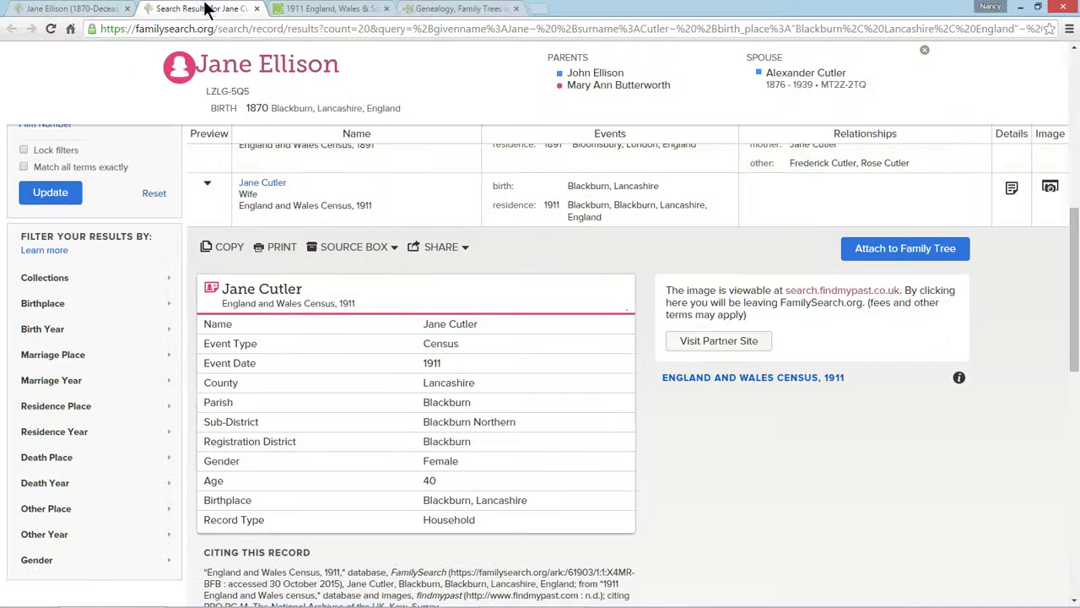
Step: Attach the England and Wales Census, 1911 record to the ancestor in Family Tree, adding the 1911 Blackburn residence
click(890, 250)
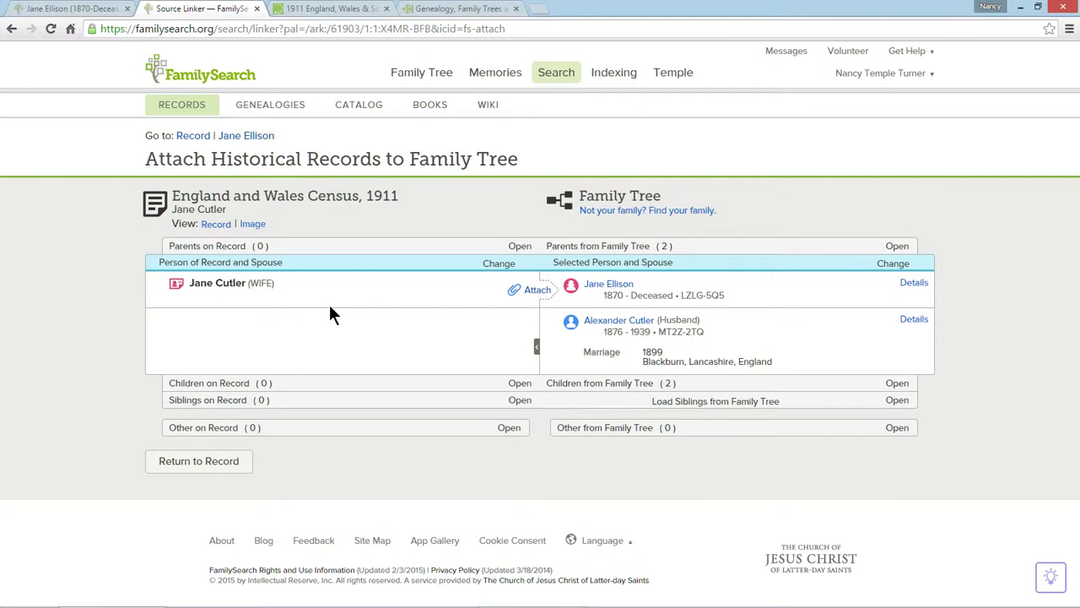
click(538, 291)
click(525, 437)
scroll(740, 473, down, 3)
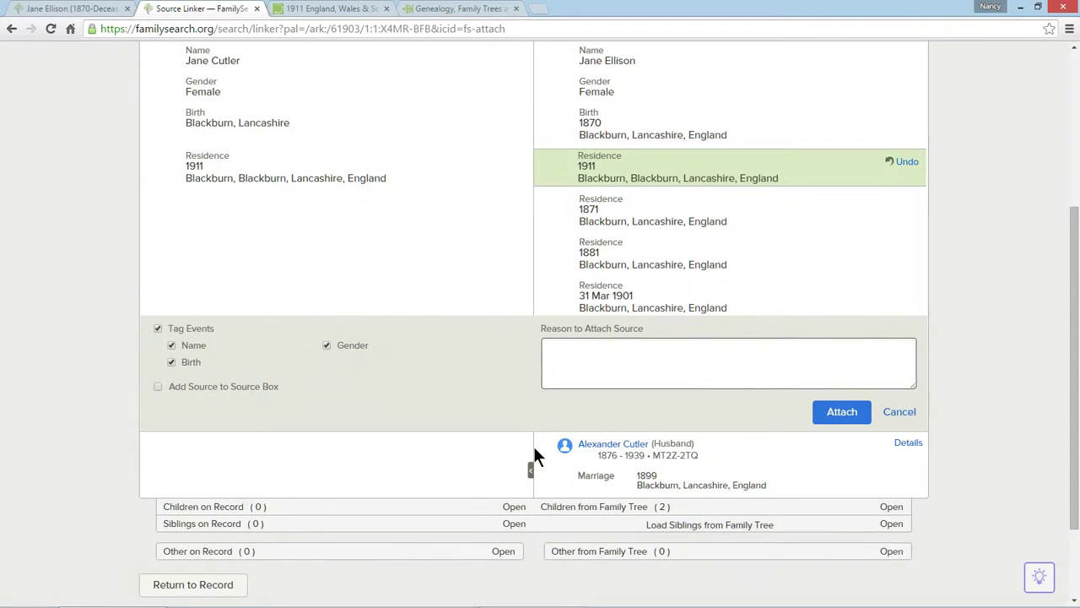
click(832, 410)
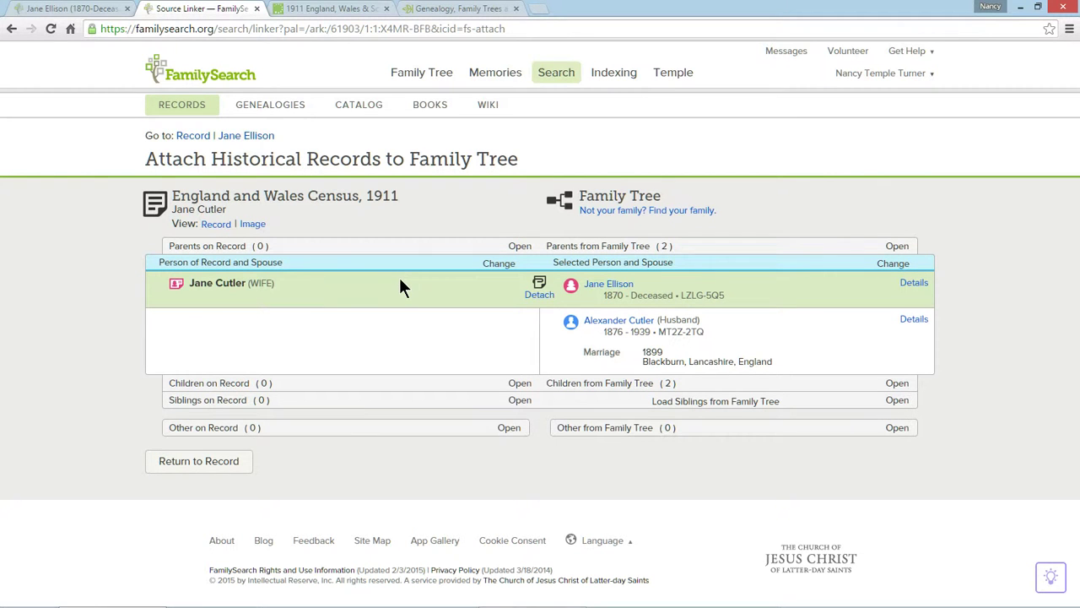
Step: Open the attached 1911 census record's details page, look it over and return to the search results
click(192, 137)
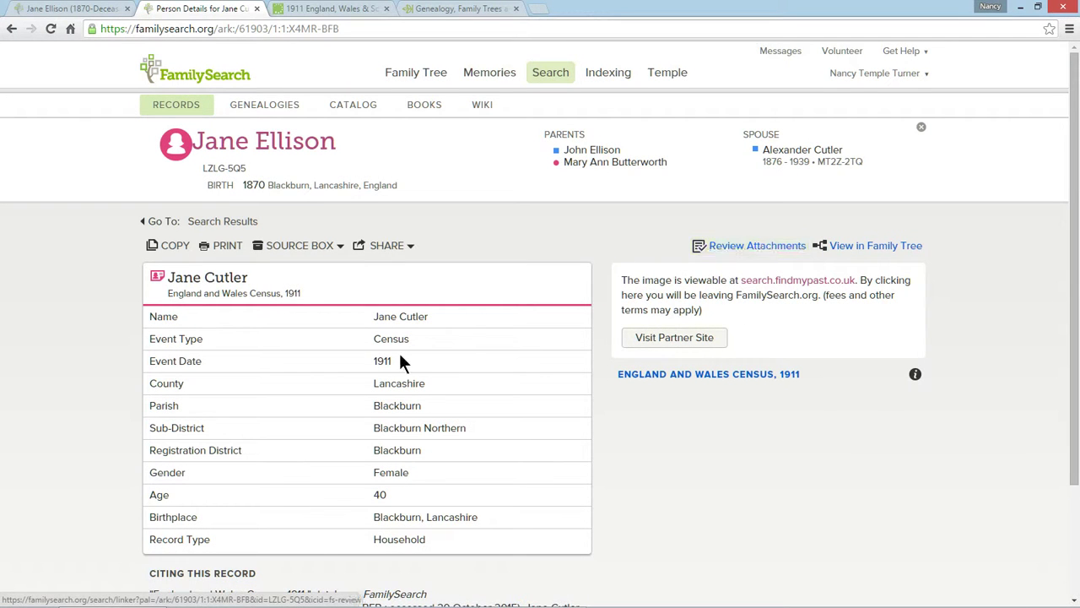
scroll(476, 342, down, 2)
scroll(477, 340, up, 2)
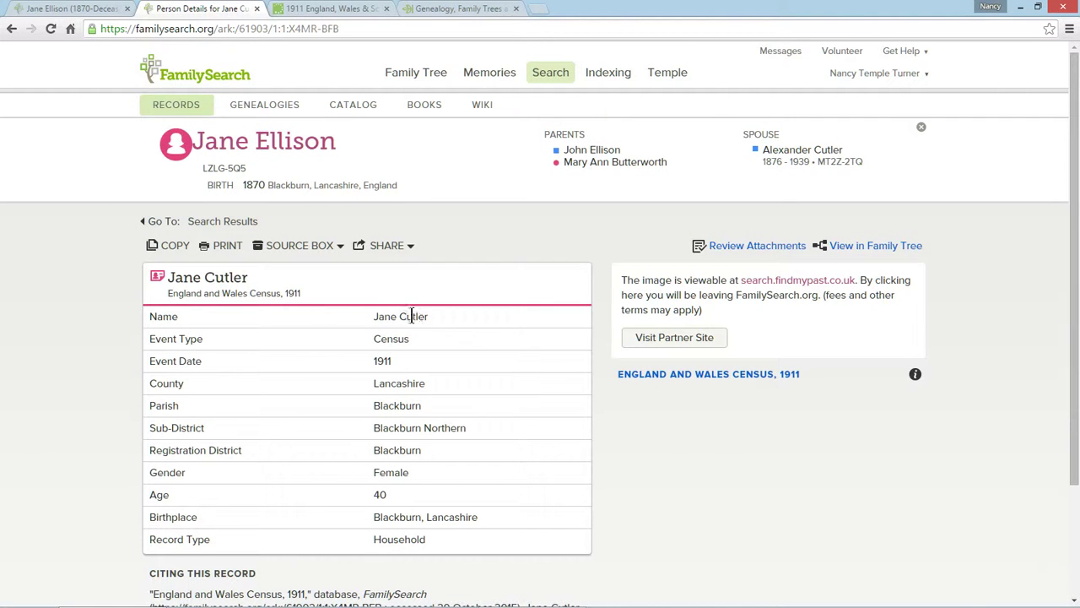
click(237, 220)
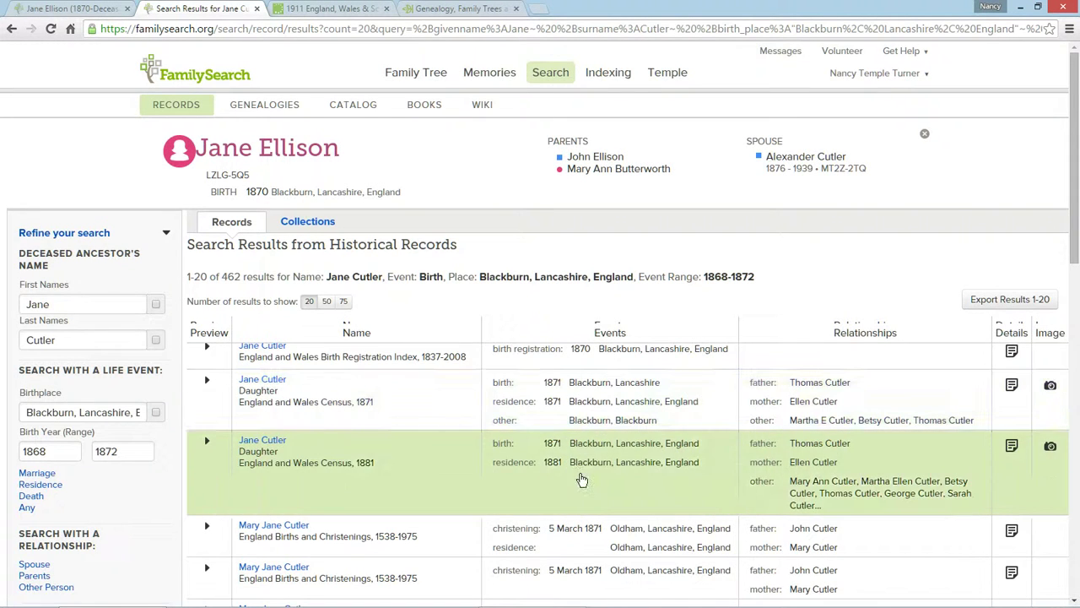
Step: Look over the remaining married-name results and restrict the search to the England and Wales Death Registration Index 1837-2007 collection
scroll(581, 475, down, 2)
scroll(582, 477, down, 6)
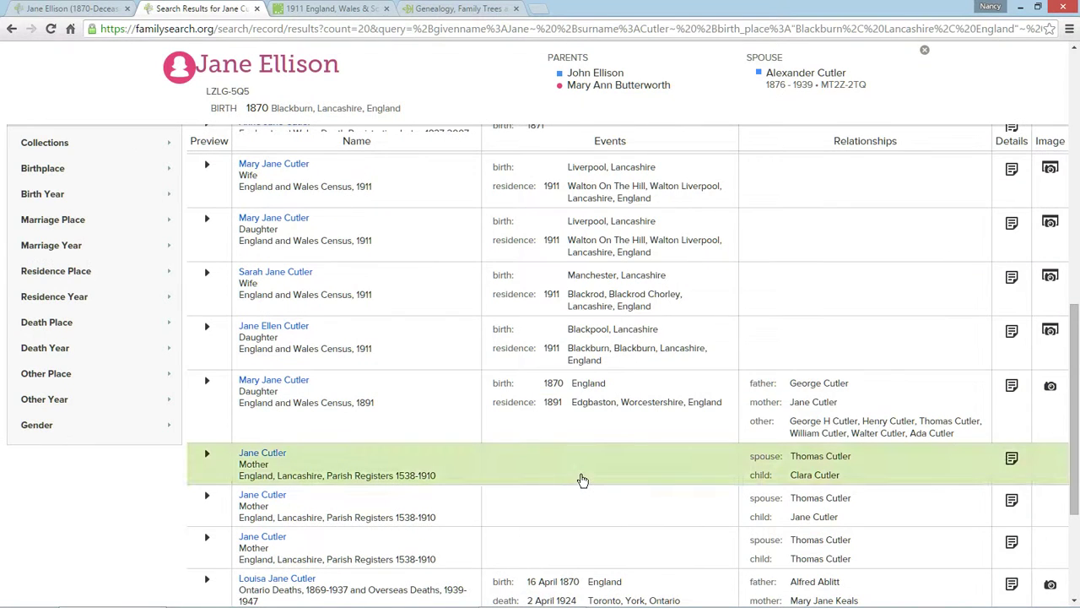
scroll(583, 481, up, 8)
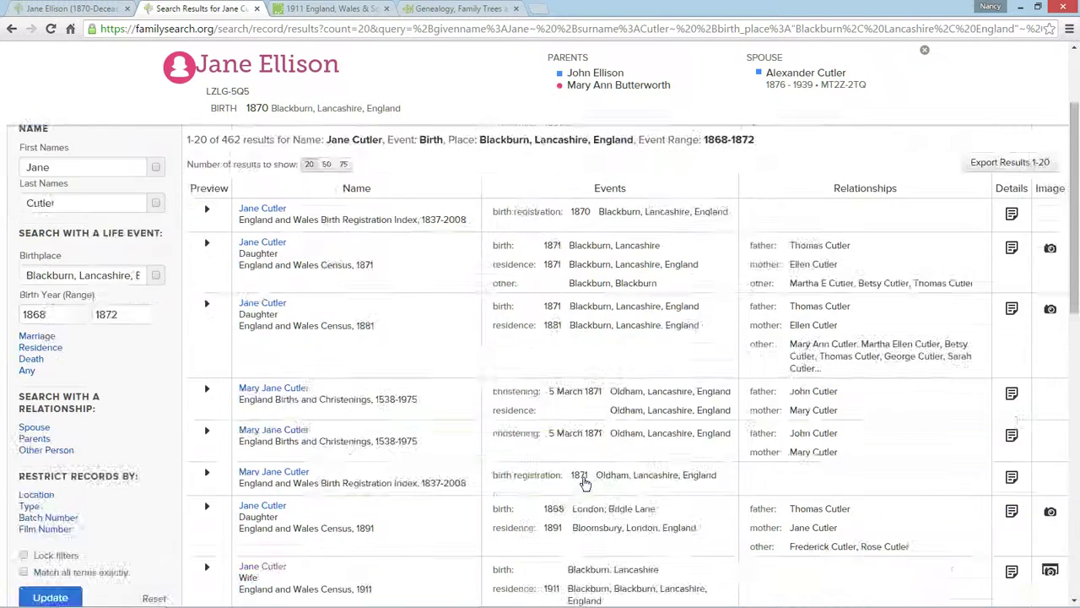
click(315, 223)
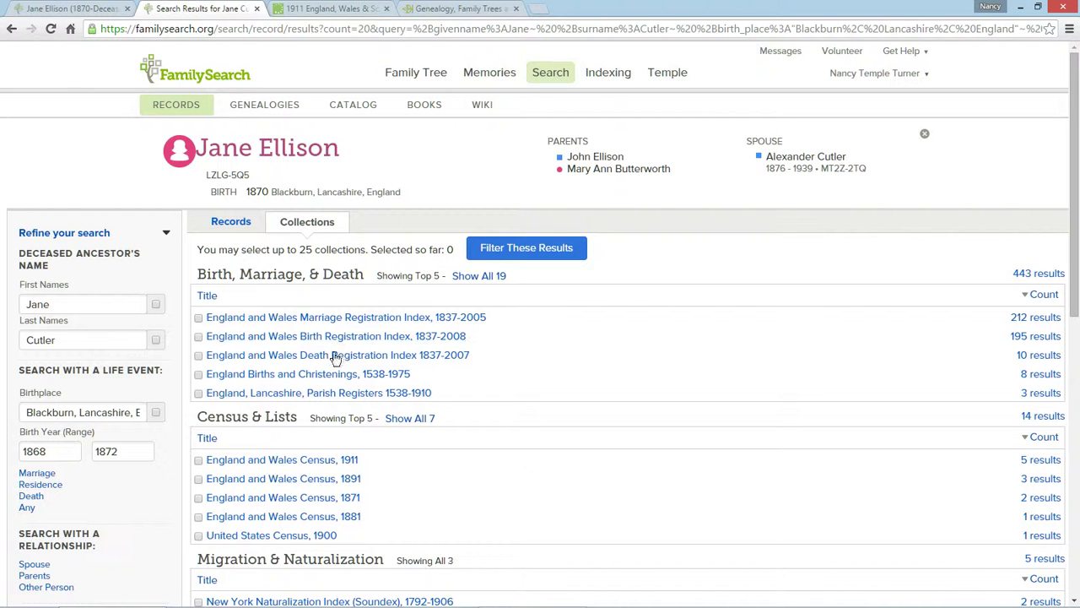
click(199, 358)
click(515, 252)
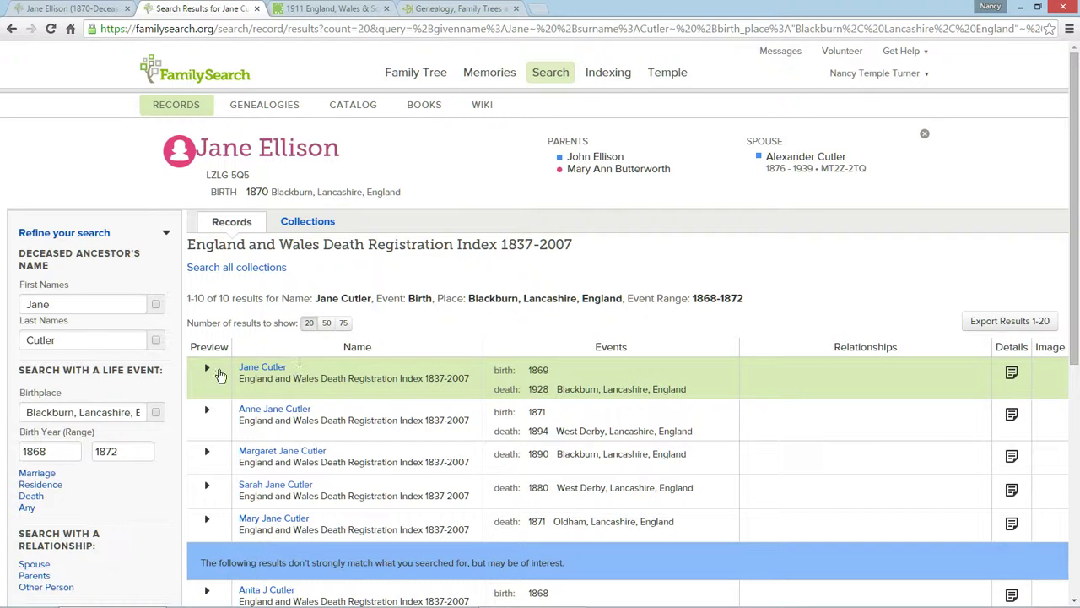
Step: Preview the top death registration result, with birth 1869 and death 1928 in Blackburn, and read its registration details, age and citation
click(207, 372)
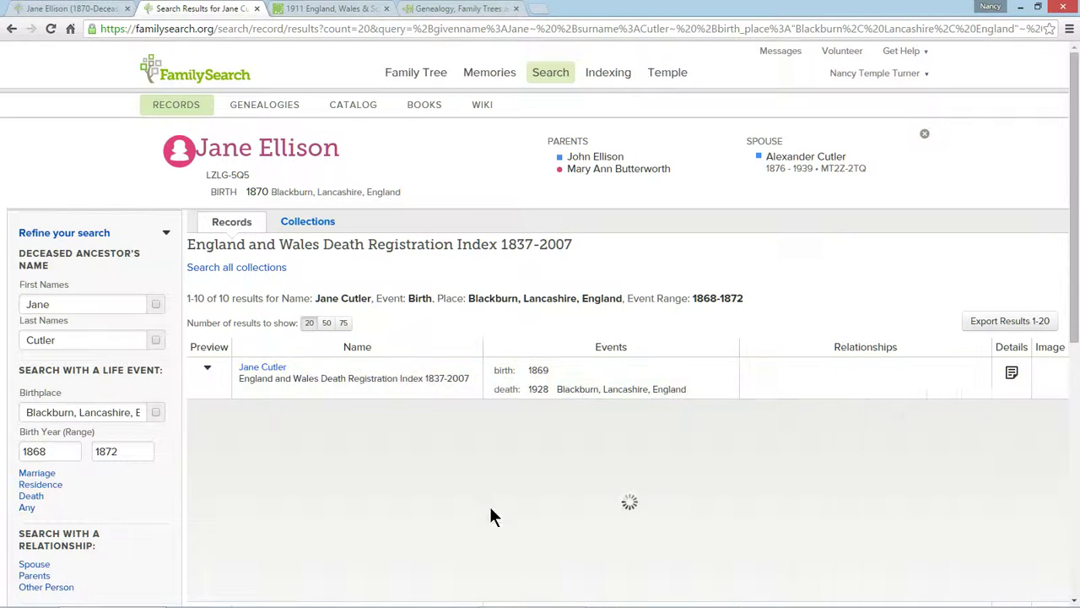
scroll(518, 500, down, 2)
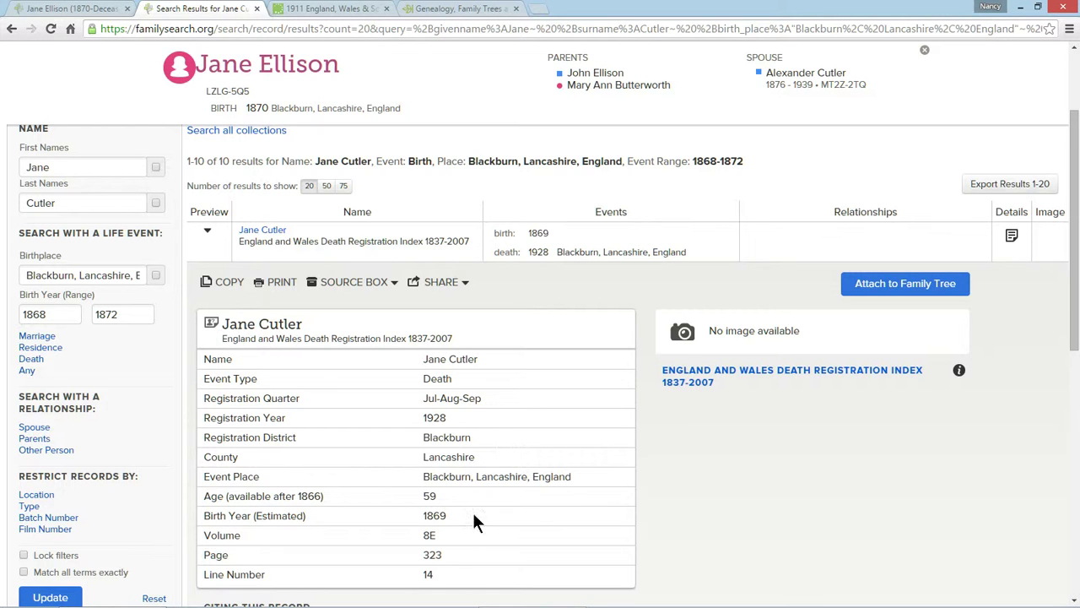
scroll(495, 537, down, 1)
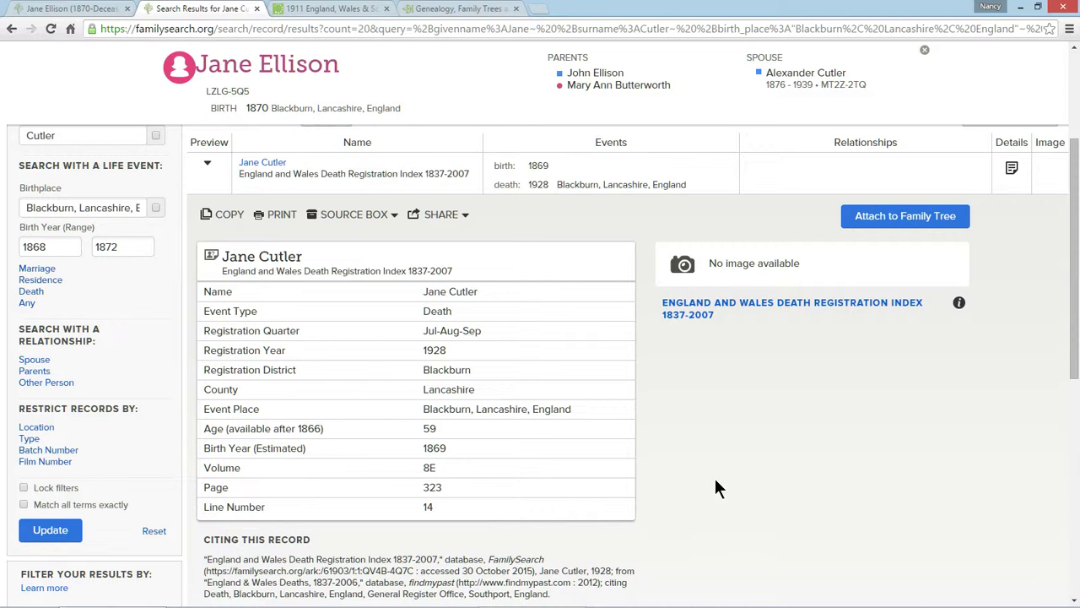
Step: Attach the England and Wales Death Registration Index record to the ancestor in Family Tree, carrying over the 1928 death in Blackburn, Lancashire, England
click(878, 218)
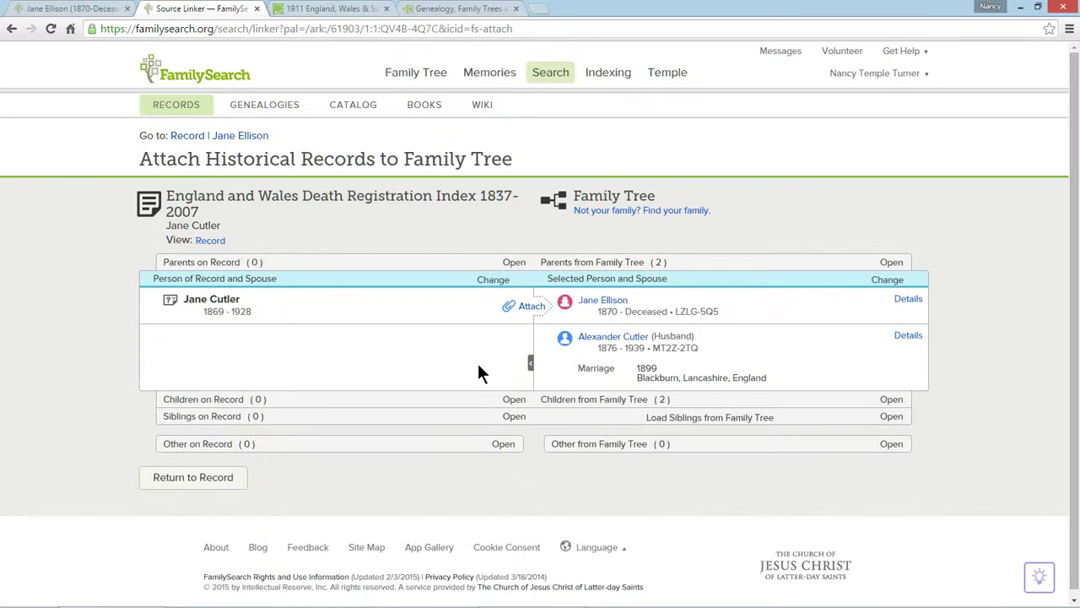
click(528, 306)
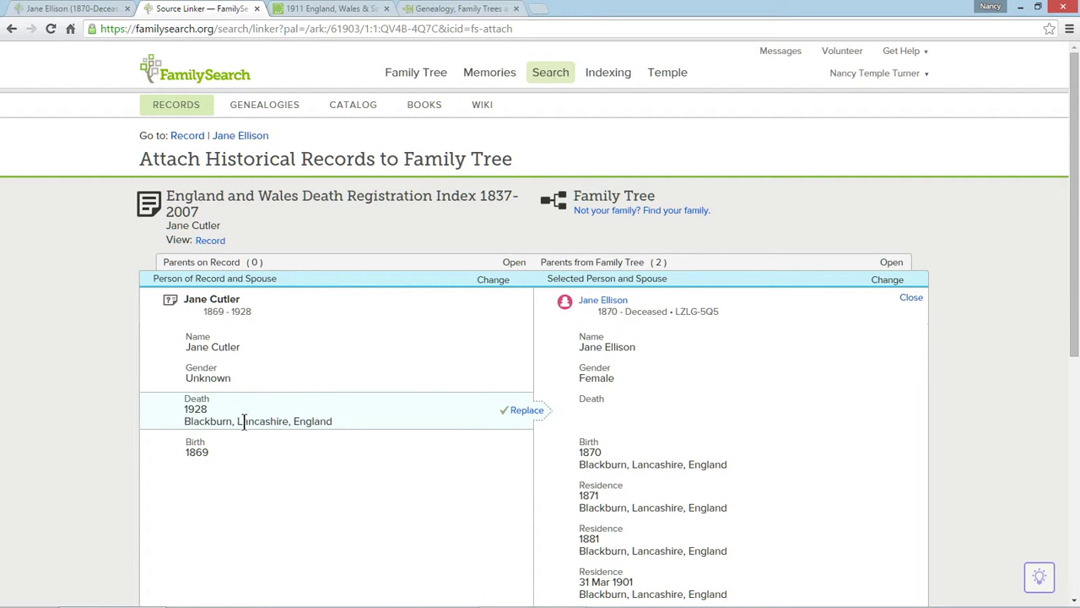
click(527, 413)
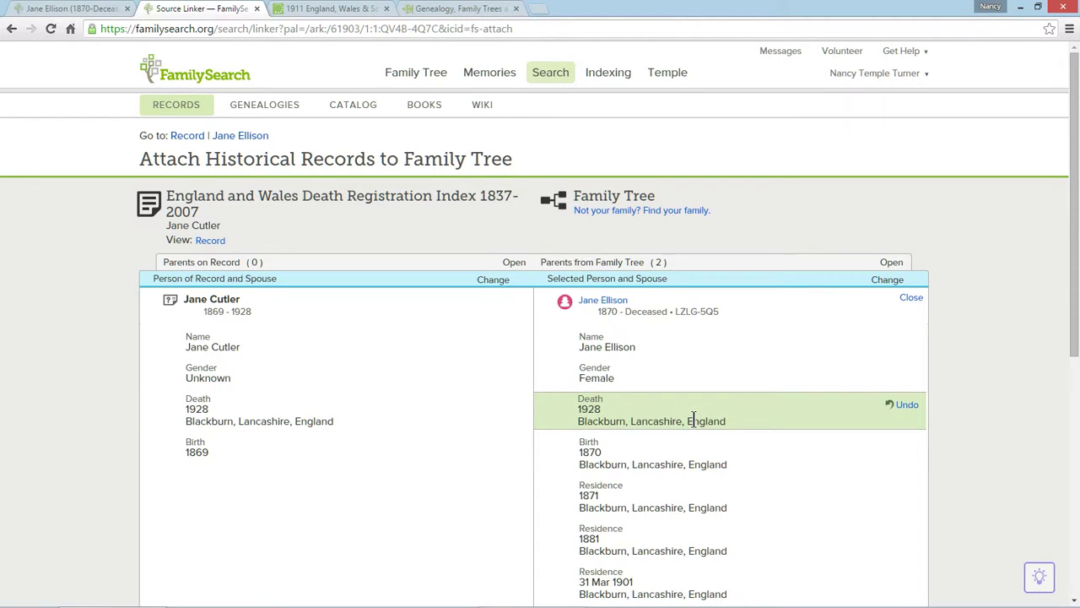
scroll(692, 419, down, 3)
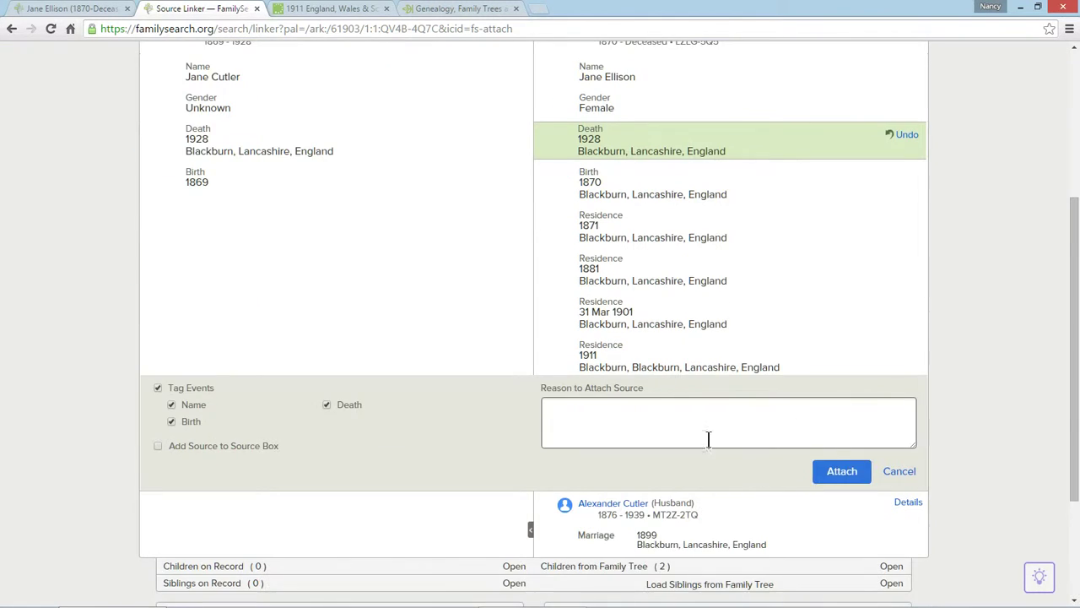
click(841, 473)
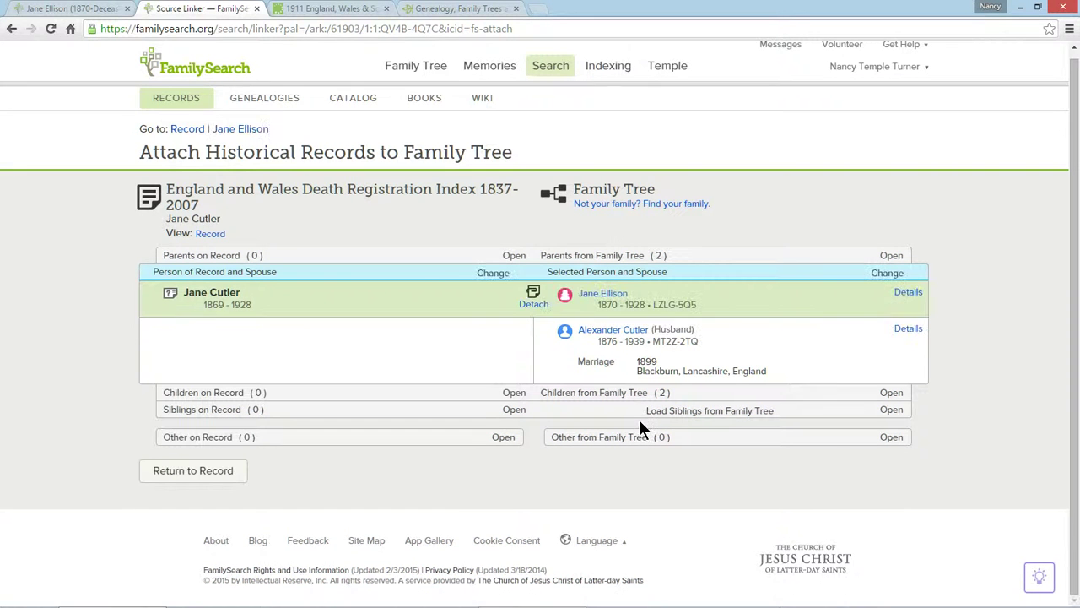
Step: On the ancestor's Family Tree page, reorder the sources chronologically: 1871, 1881, 1901 and 1911 censuses, with the Death Registration Index last
click(248, 129)
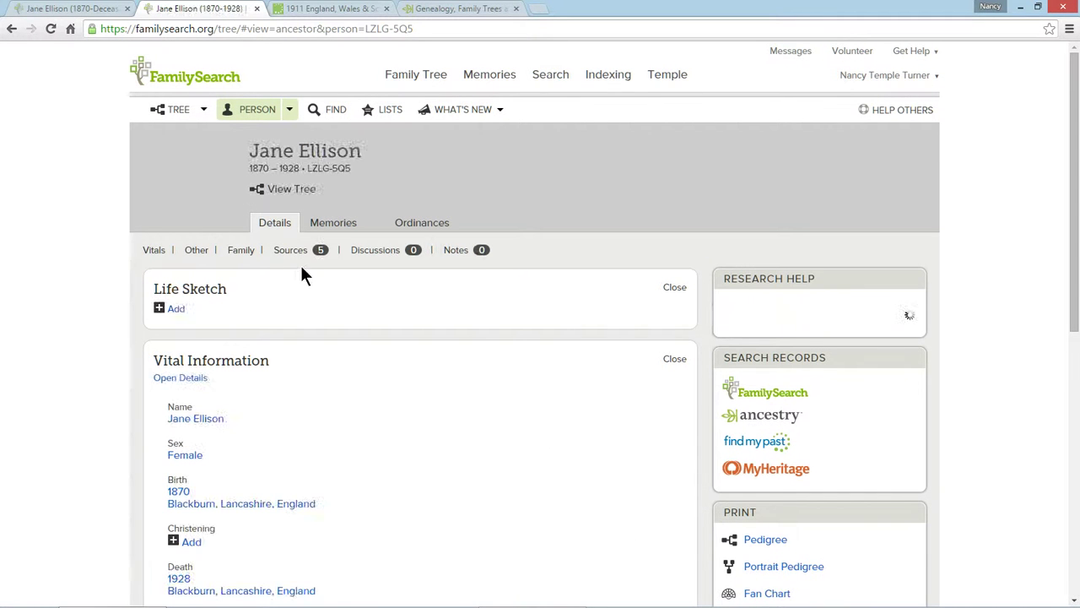
click(293, 253)
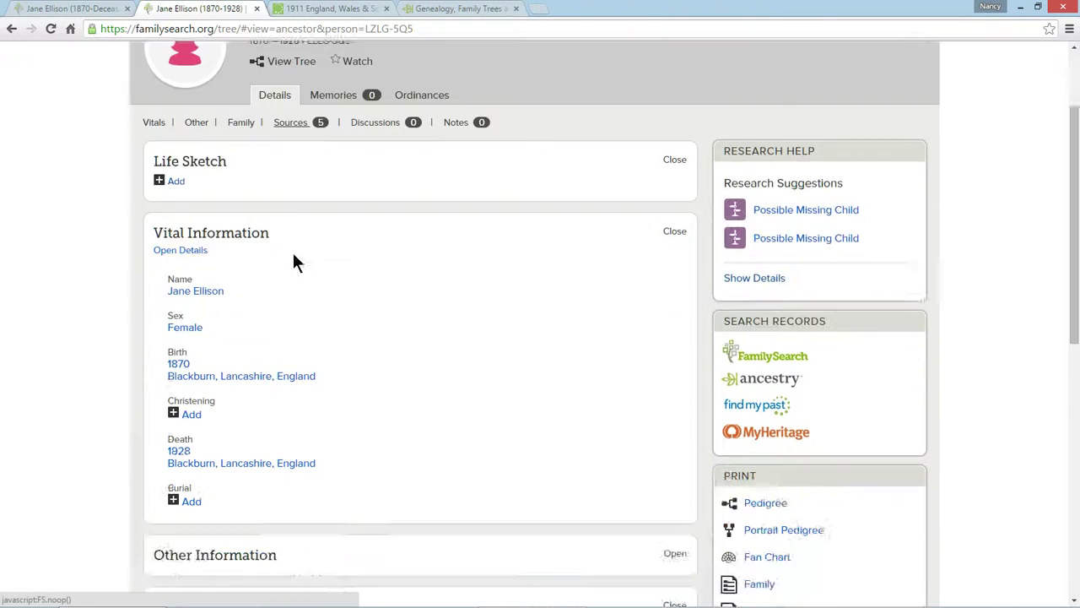
scroll(348, 228, up, 4)
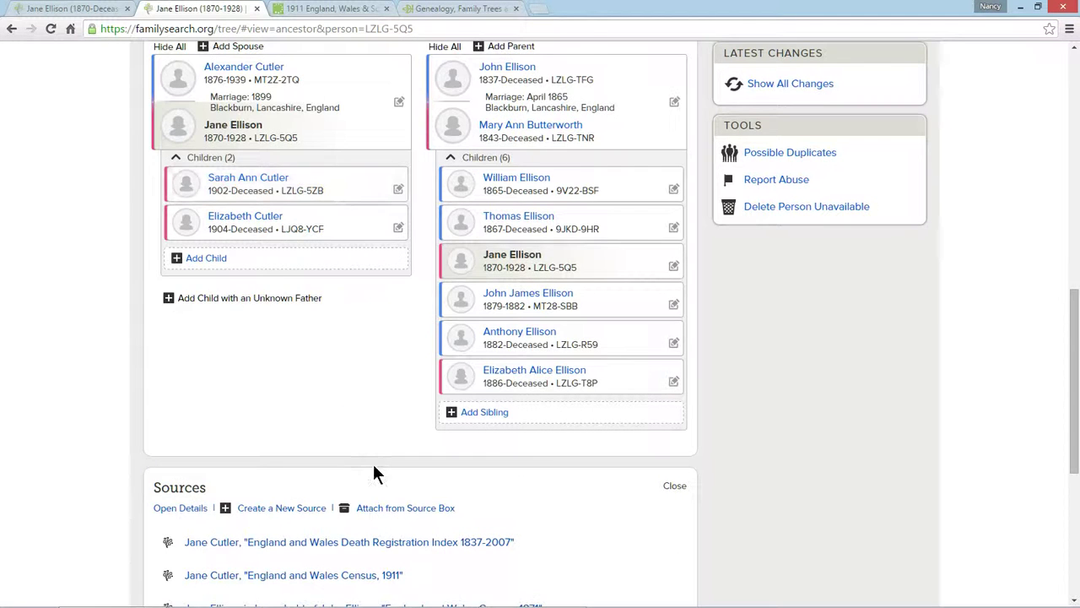
scroll(372, 465, down, 3)
scroll(353, 380, down, 2)
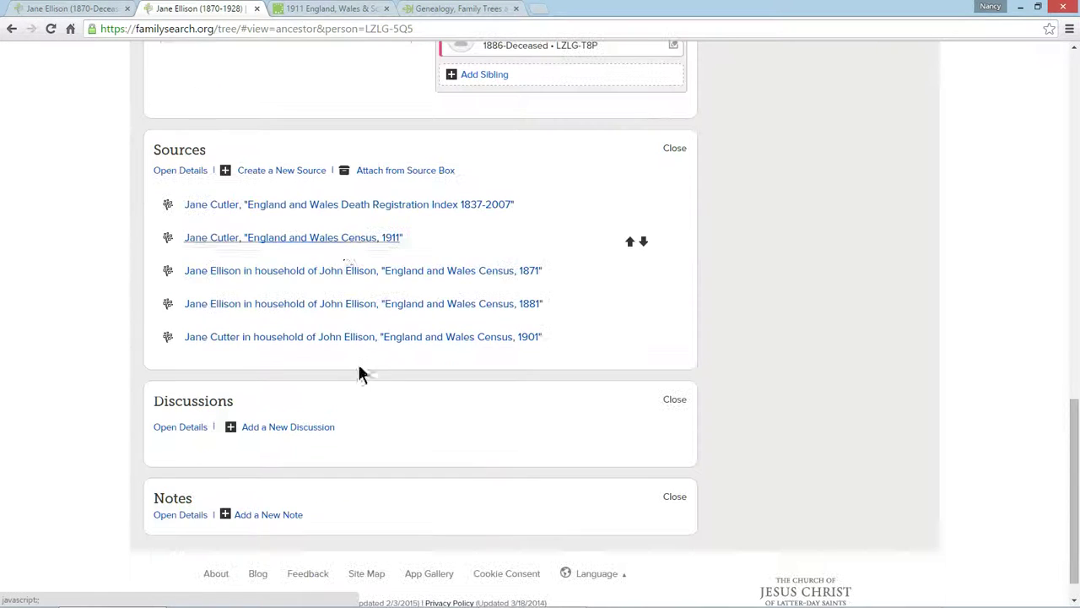
drag(344, 245, 350, 361)
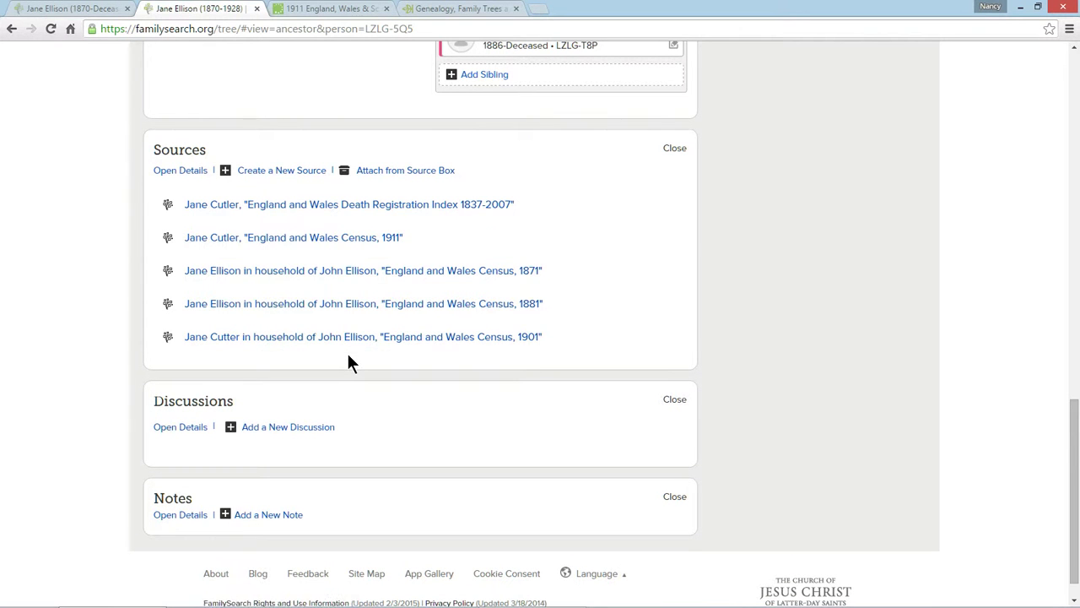
drag(399, 211, 389, 353)
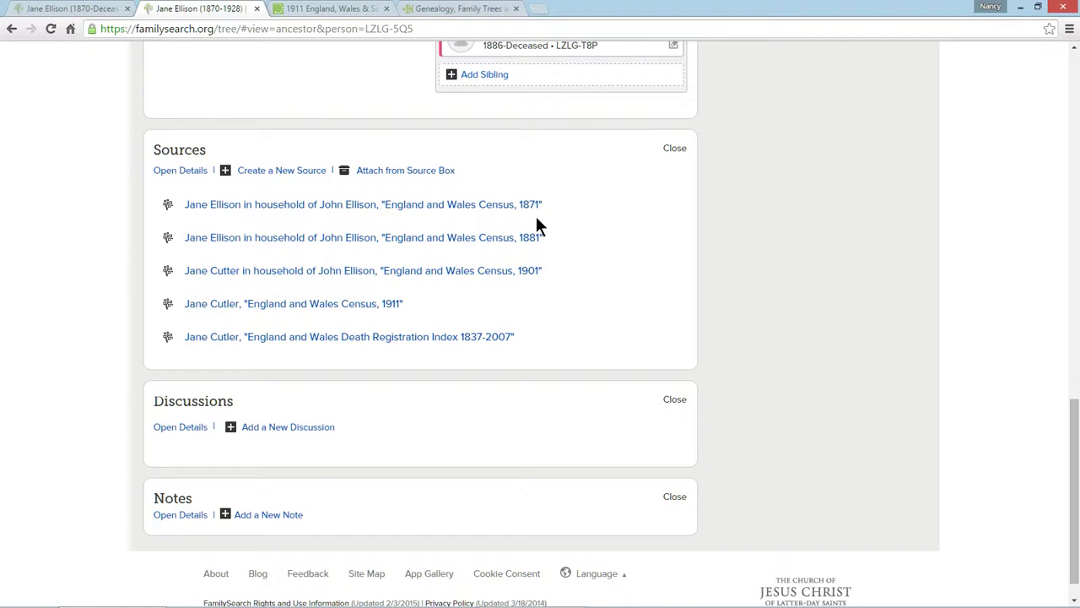
scroll(535, 216, up, 15)
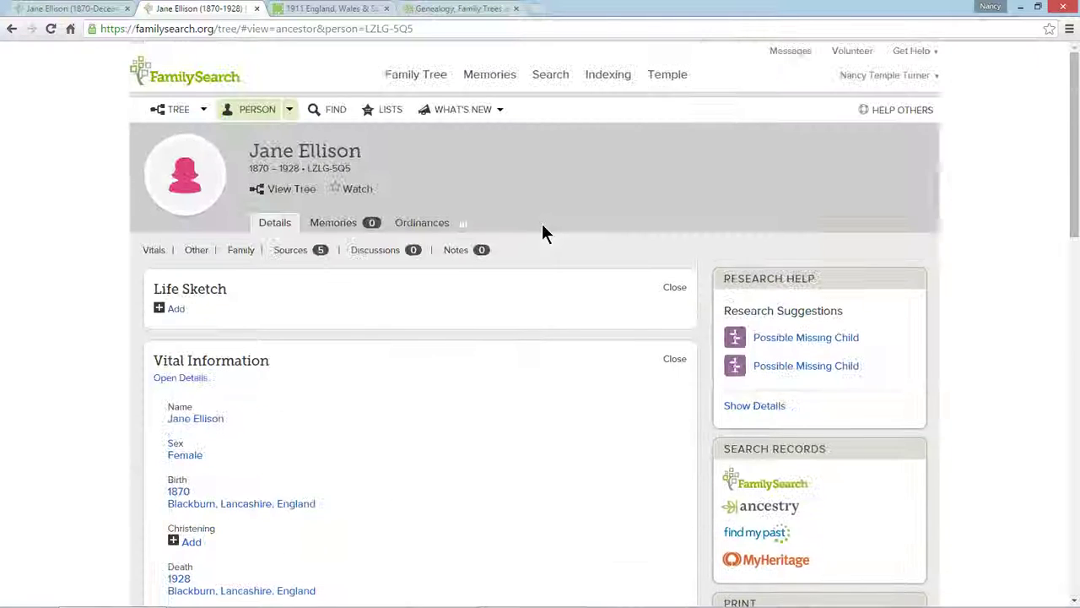